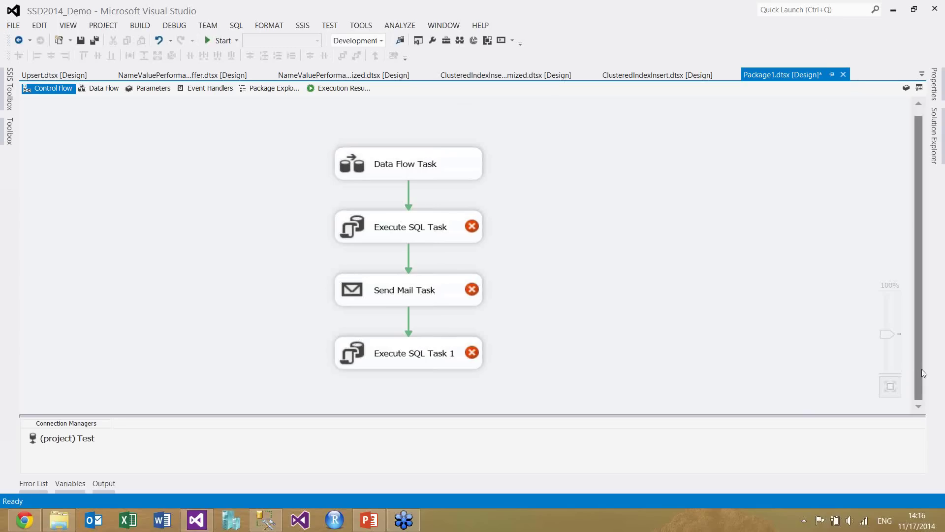
- Open the ClusteredIndexInsert.dtsx package and show the data flow of its (DFT) Archive Data task
{"action": "left_click_drag", "start_coordinate": [915, 360], "coordinate": [763, 73]}
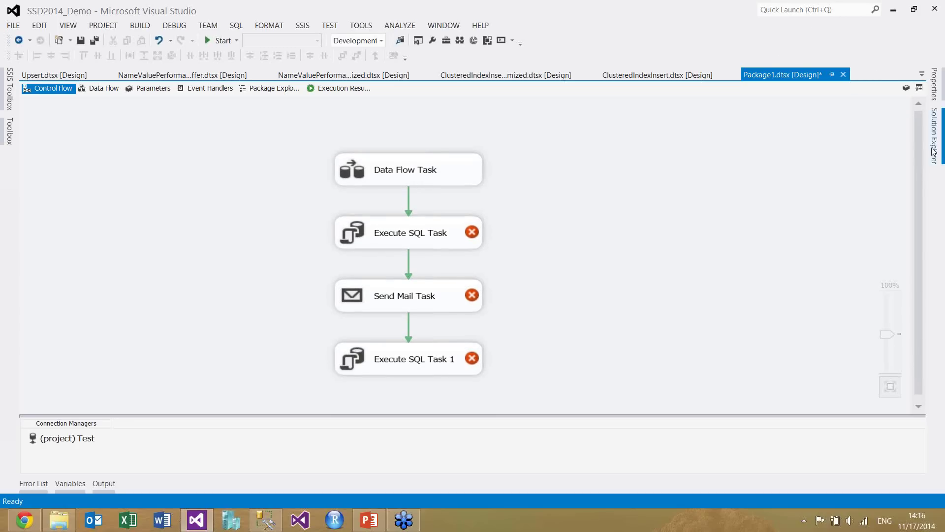
{"action": "left_click", "coordinate": [922, 74]}
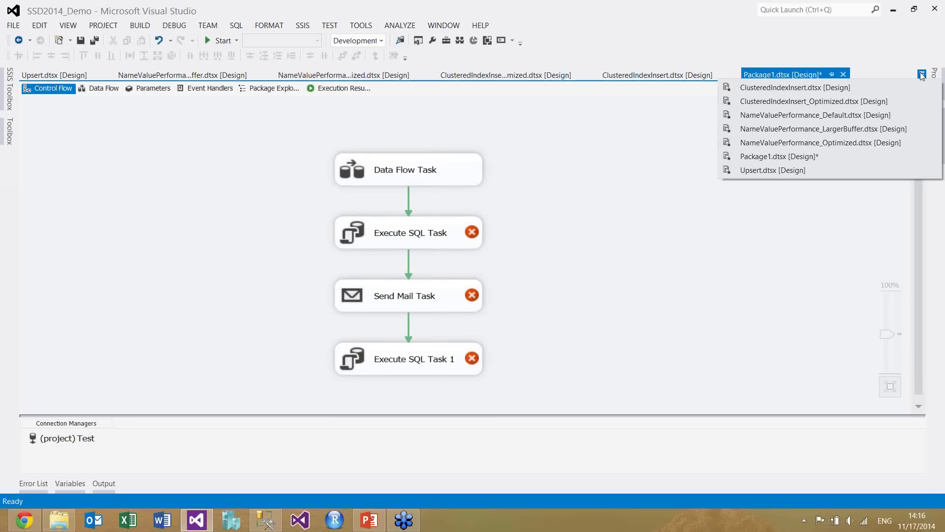
{"action": "left_click", "coordinate": [610, 172]}
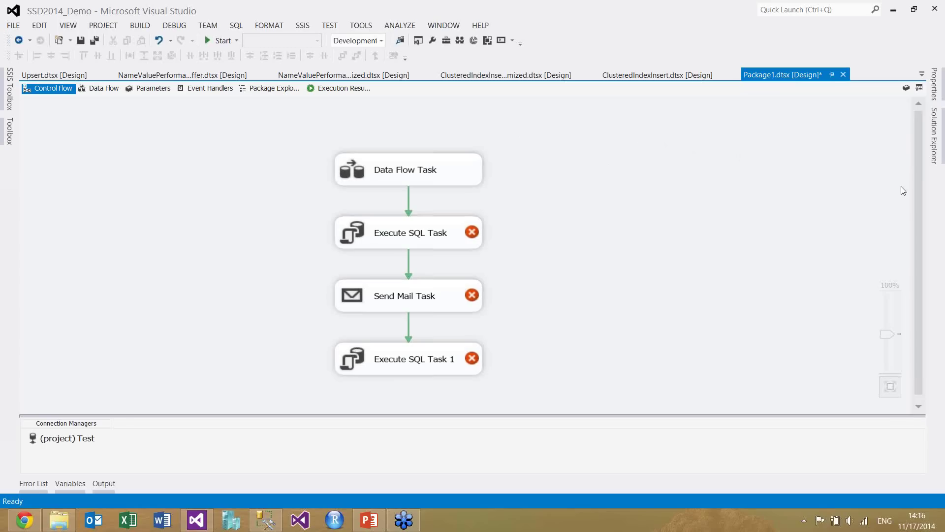
{"action": "left_click", "coordinate": [922, 75]}
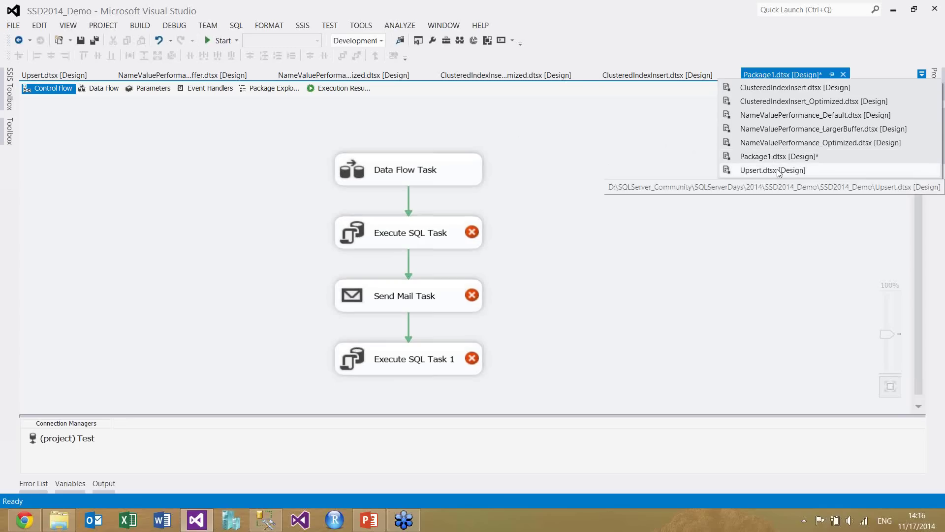
{"action": "left_click", "coordinate": [775, 89]}
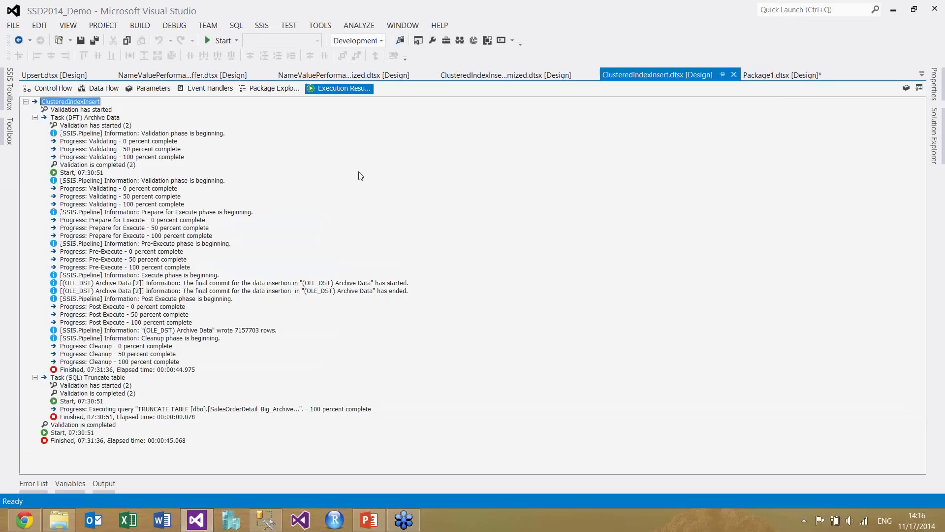
{"action": "left_click", "coordinate": [54, 90]}
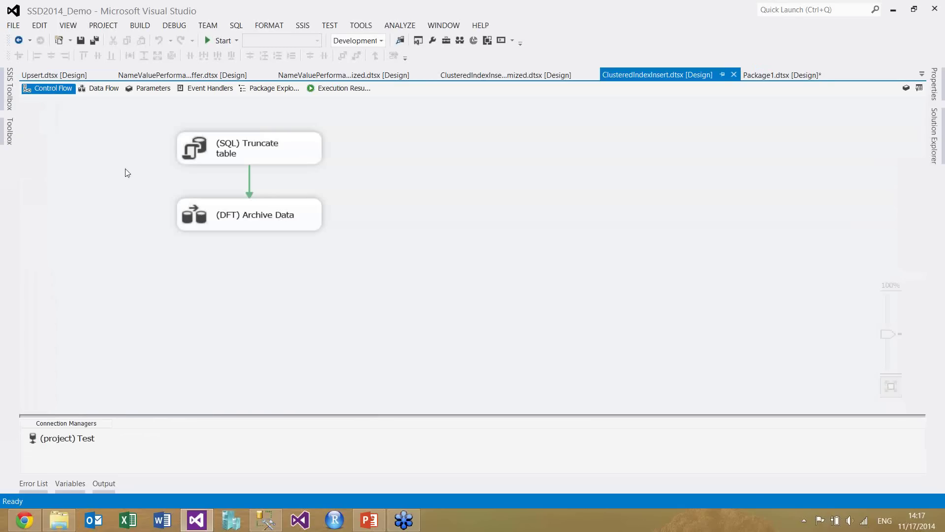
{"action": "double_click", "coordinate": [206, 217]}
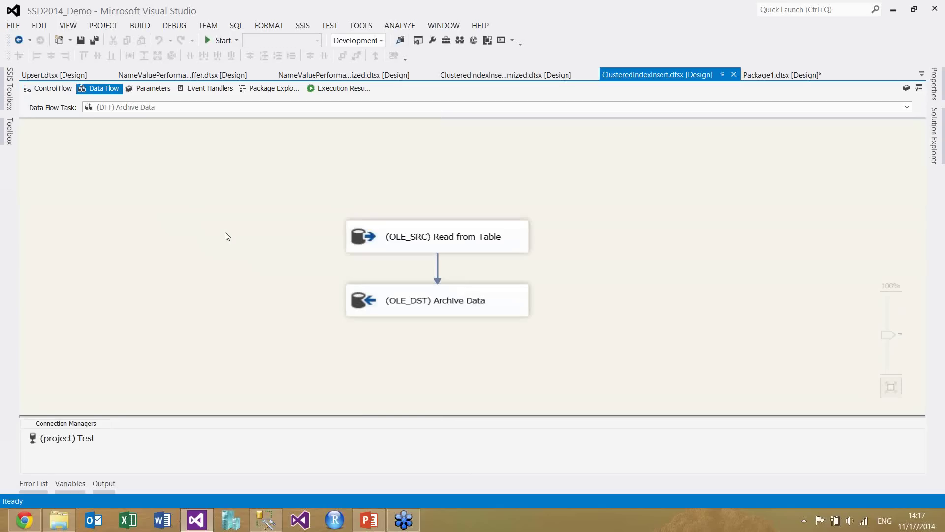
- Check the elapsed time in ClusteredIndexInsert's execution results and return to the (DFT) Archive Data data flow
{"action": "left_click", "coordinate": [330, 89]}
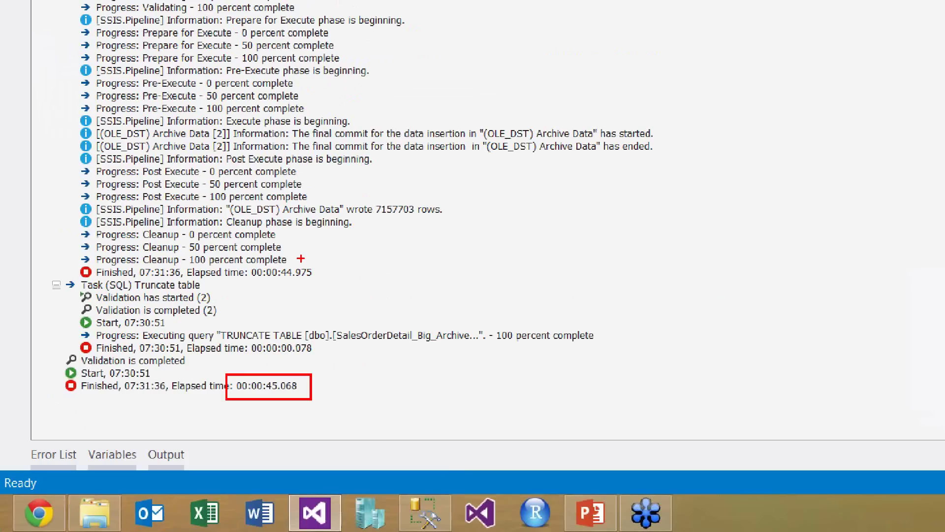
{"action": "left_click", "coordinate": [57, 91]}
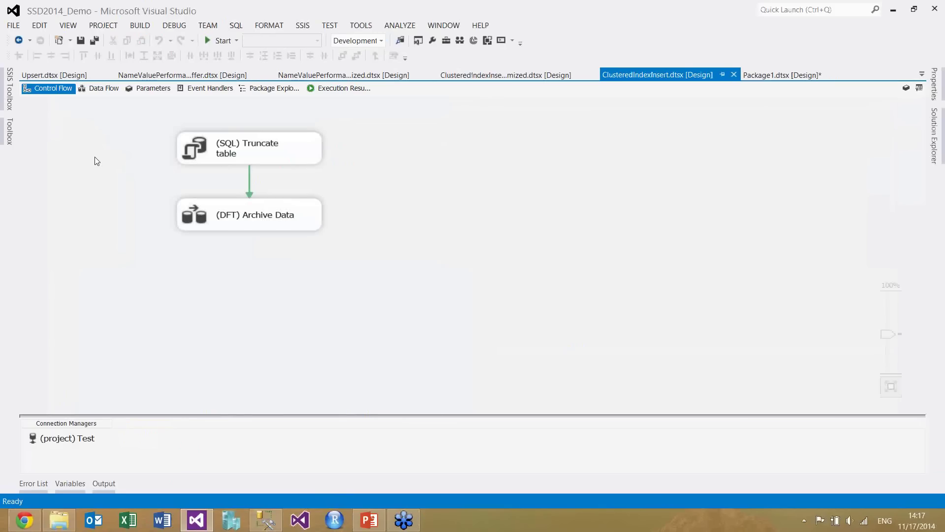
{"action": "double_click", "coordinate": [212, 213]}
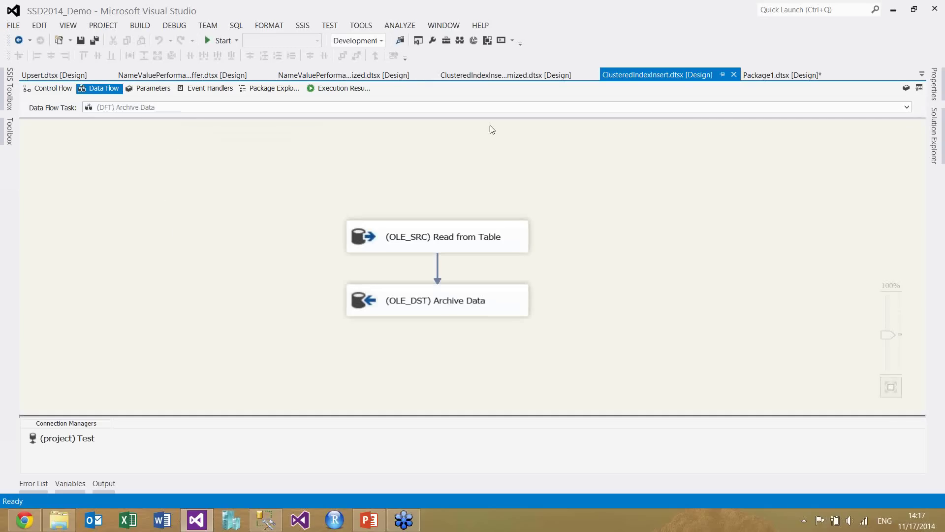
- Open ClusteredIndexInsert_Optimized.dtsx and inspect the SQL command of the (OLE_SRC) Read from Table source in its data flow
{"action": "left_click", "coordinate": [921, 75]}
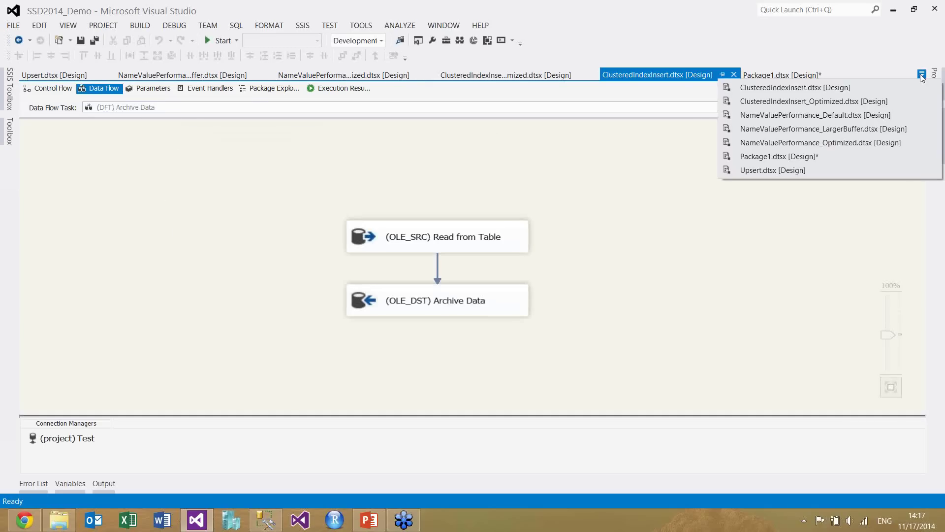
{"action": "left_click", "coordinate": [837, 101]}
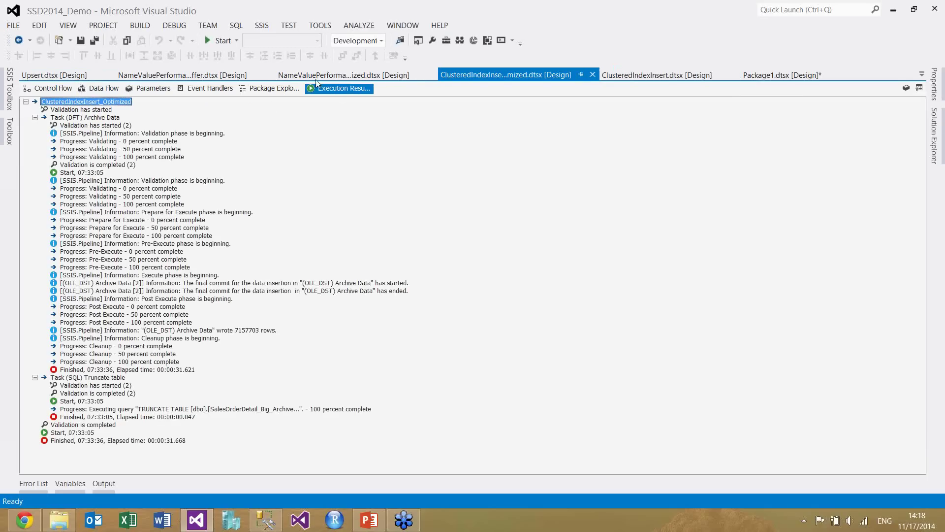
{"action": "left_click", "coordinate": [52, 88]}
{"action": "left_click", "coordinate": [102, 88]}
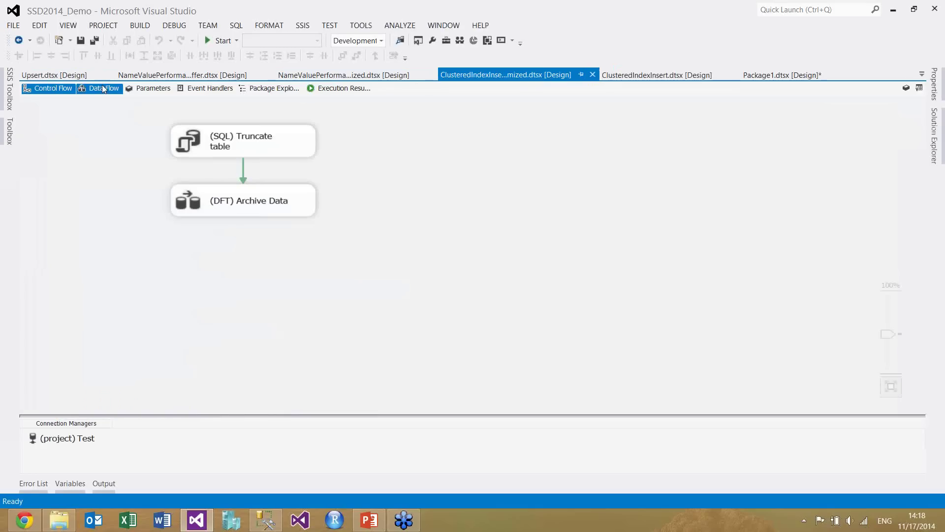
{"action": "double_click", "coordinate": [382, 231]}
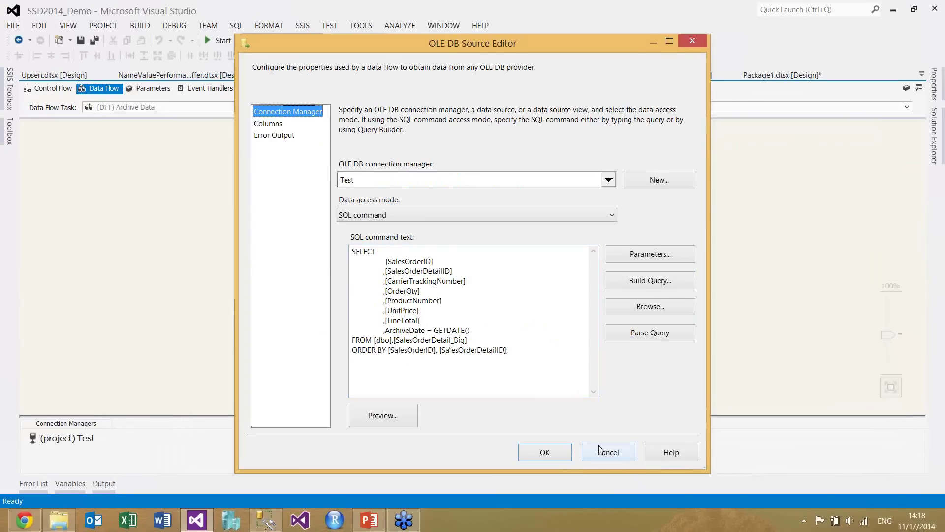
{"action": "left_click", "coordinate": [600, 450]}
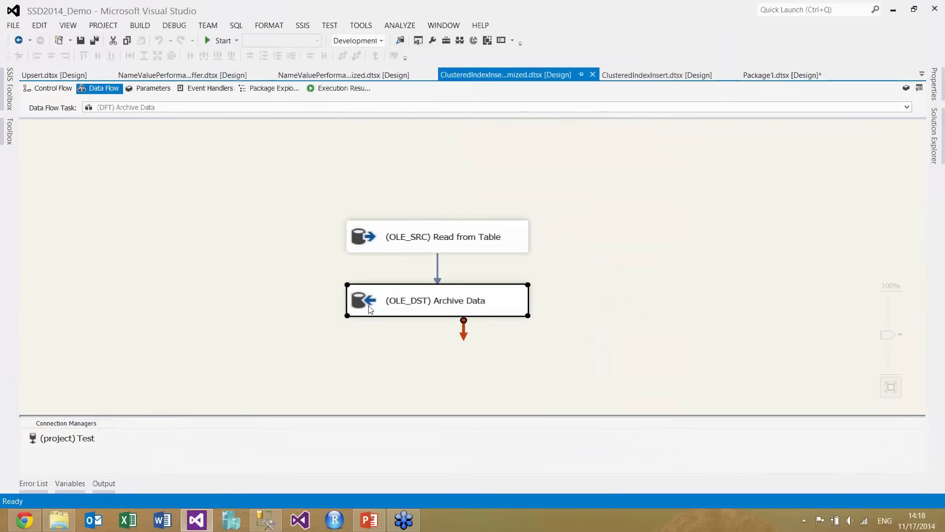
- Examine the FastLoadOptions among the custom properties in the Advanced Editor of the (OLE_DST) Archive Data destination, leaving without changes
{"action": "right_click", "coordinate": [371, 309]}
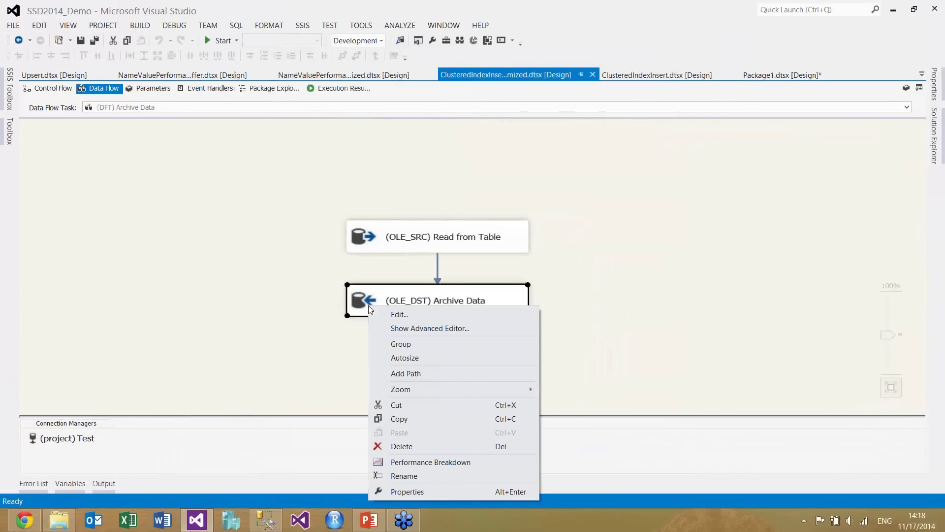
{"action": "left_click", "coordinate": [470, 329]}
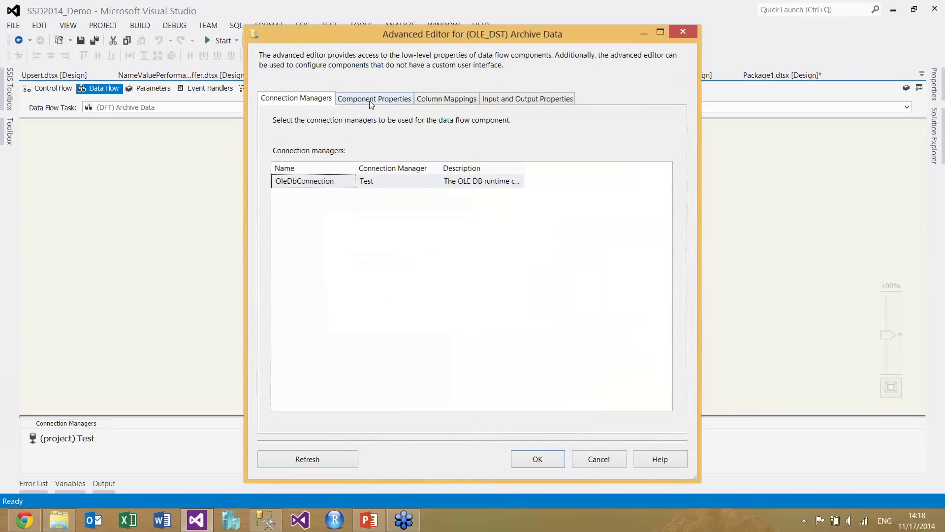
{"action": "left_click", "coordinate": [372, 100]}
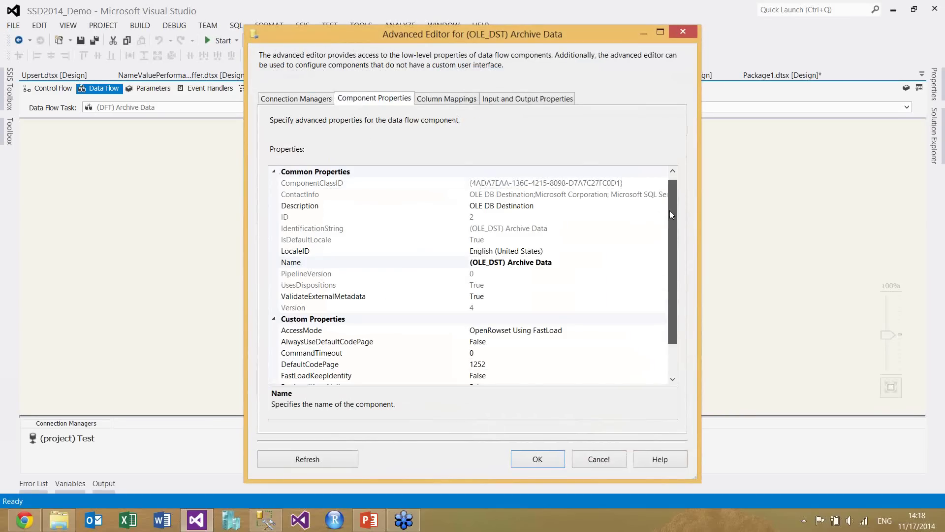
{"action": "left_click_drag", "start_coordinate": [671, 214], "coordinate": [669, 264]}
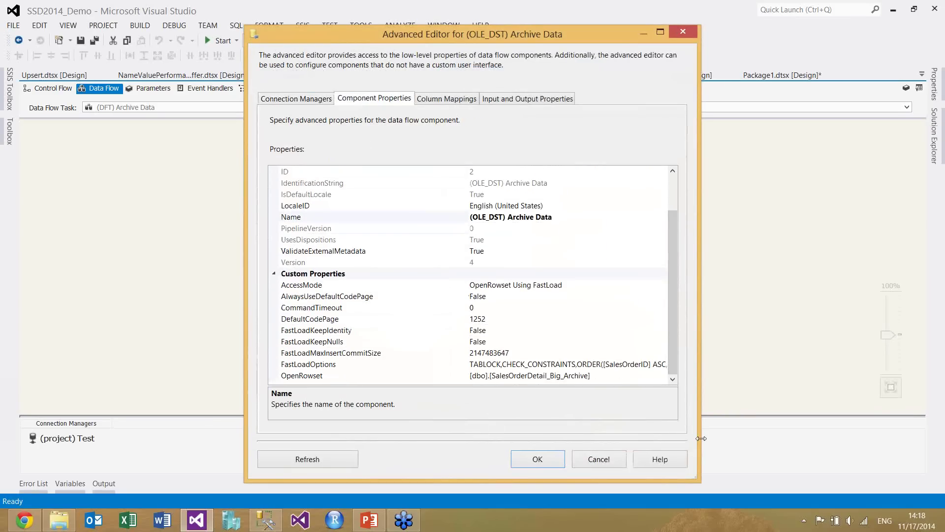
{"action": "left_click_drag", "start_coordinate": [701, 438], "coordinate": [852, 438]}
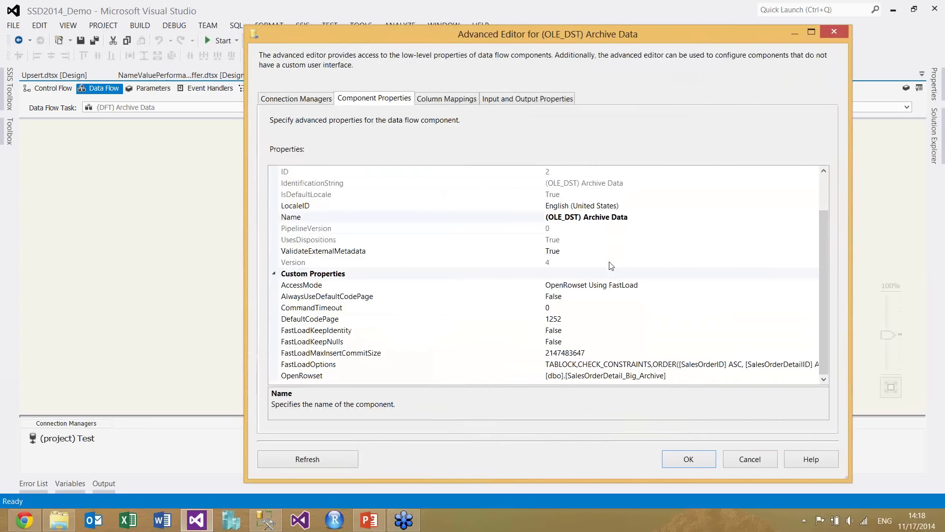
{"action": "left_click_drag", "start_coordinate": [541, 174], "coordinate": [417, 179]}
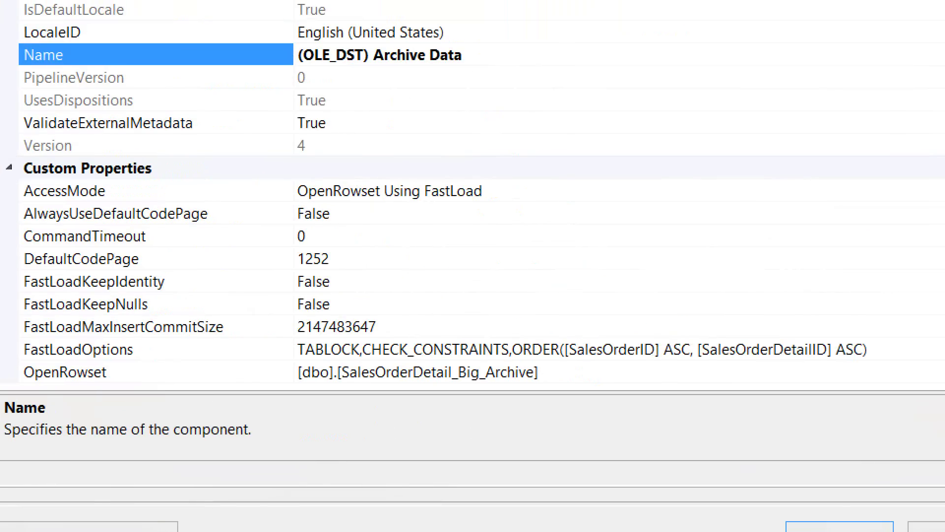
{"action": "mouse_move", "coordinate": [509, 362]}
{"action": "left_mouse_down"}
{"action": "mouse_move", "coordinate": [635, 336]}
{"action": "mouse_move", "coordinate": [884, 339]}
{"action": "left_mouse_up"}
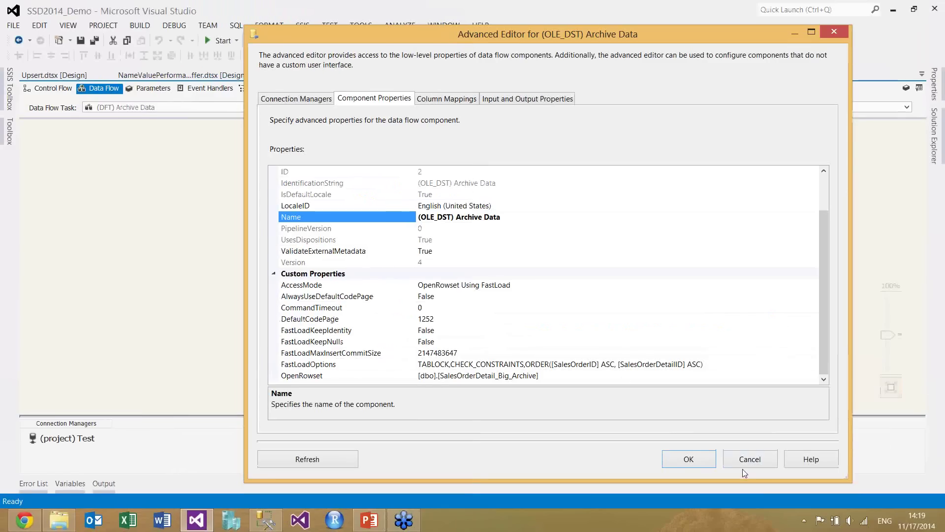
{"action": "left_click", "coordinate": [740, 456]}
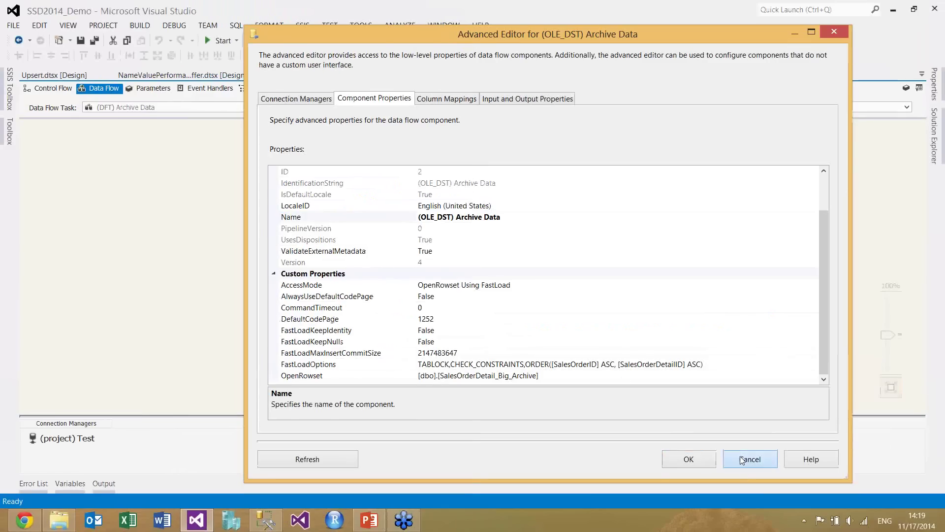
{"action": "left_click", "coordinate": [740, 456]}
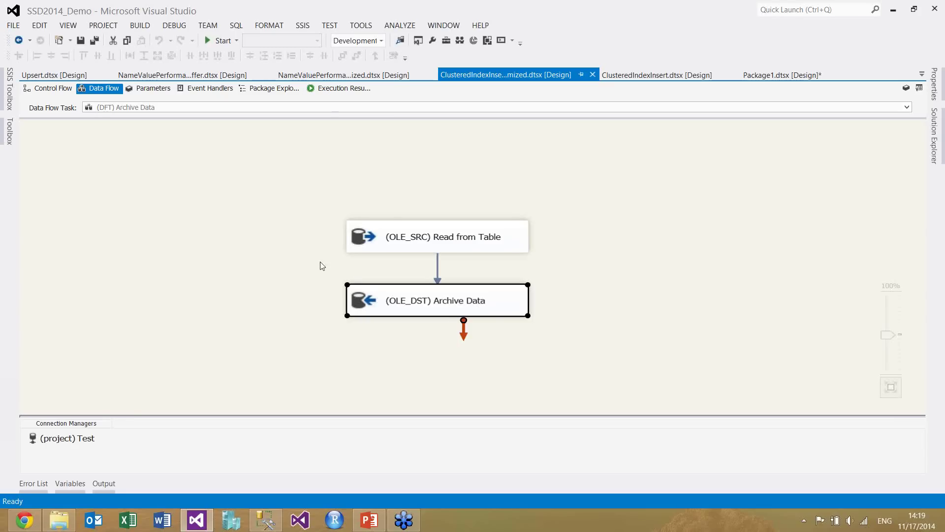
- Check the total elapsed time in the execution results of the optimized clustered index package
{"action": "left_click", "coordinate": [340, 88]}
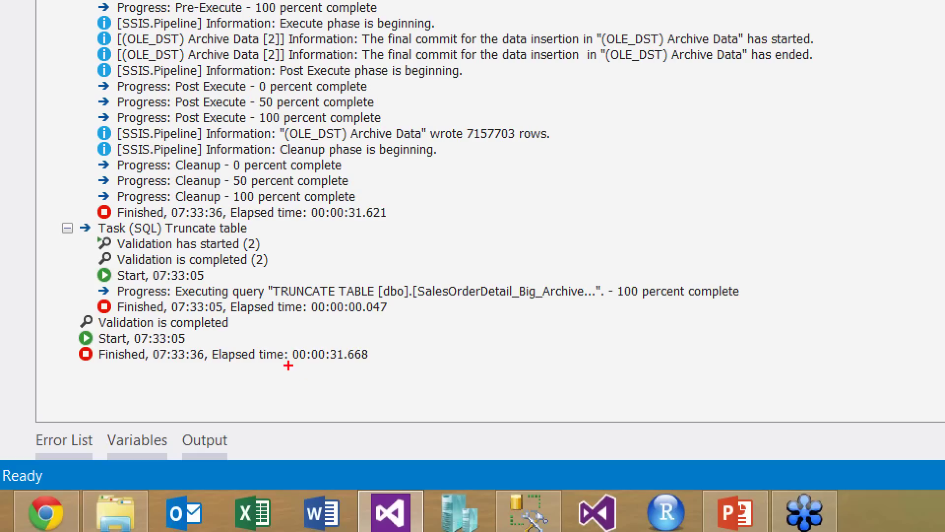
{"action": "left_click_drag", "start_coordinate": [288, 365], "coordinate": [382, 343]}
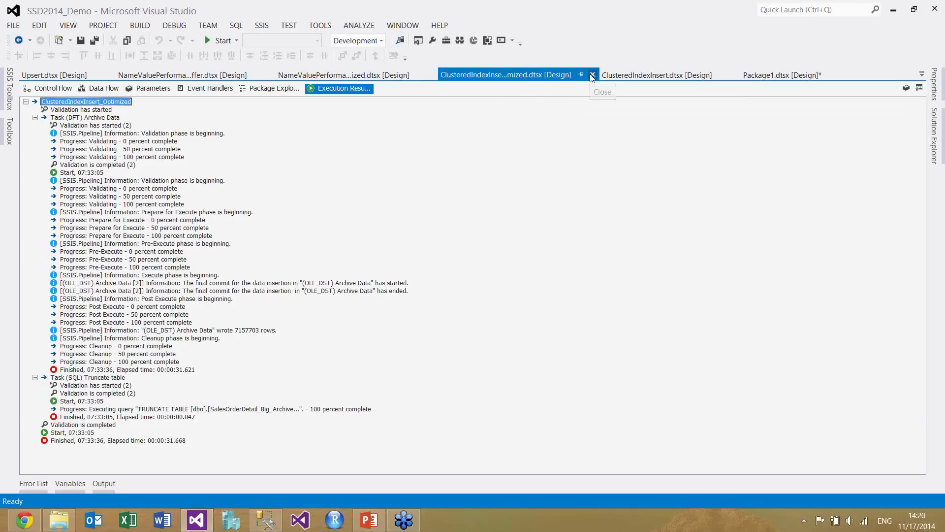
- Close both ClusteredIndexInsert packages and open the ColumnFileName.dtsx package from the solution
{"action": "key", "text": "ctrl+F4"}
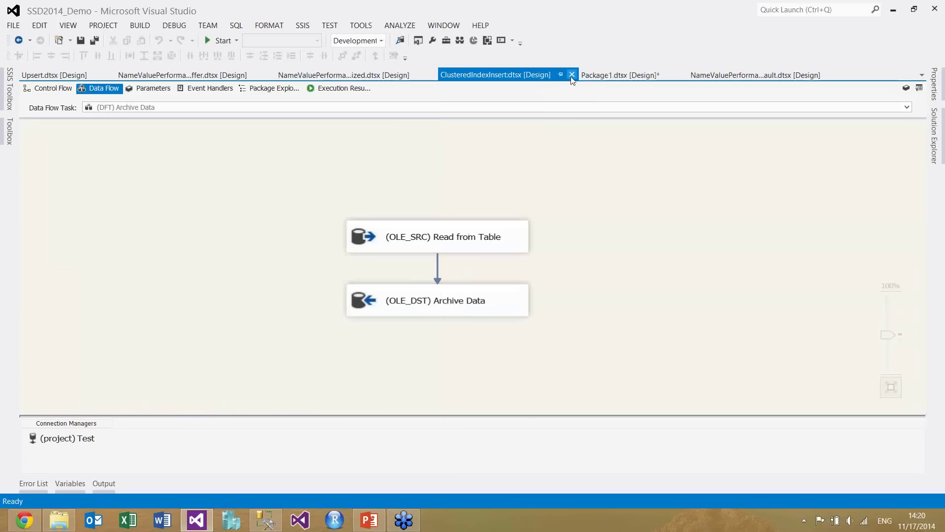
{"action": "key", "text": "ctrl+F4"}
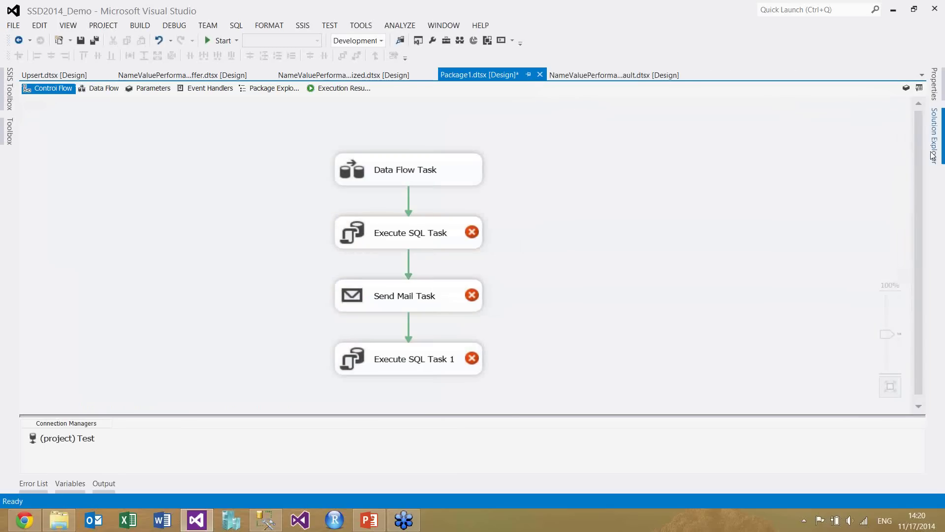
{"action": "mouse_move", "coordinate": [934, 157]}
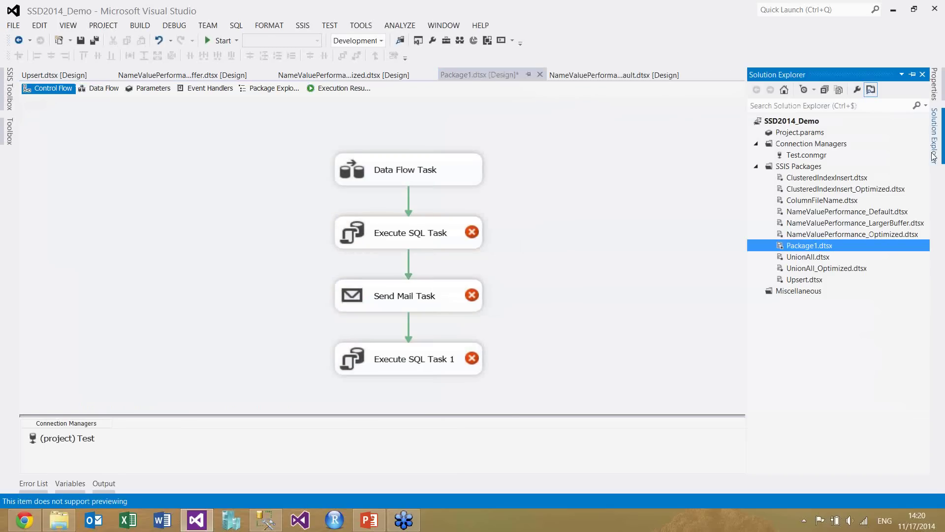
{"action": "left_click", "coordinate": [809, 203]}
{"action": "key", "text": "Return"}
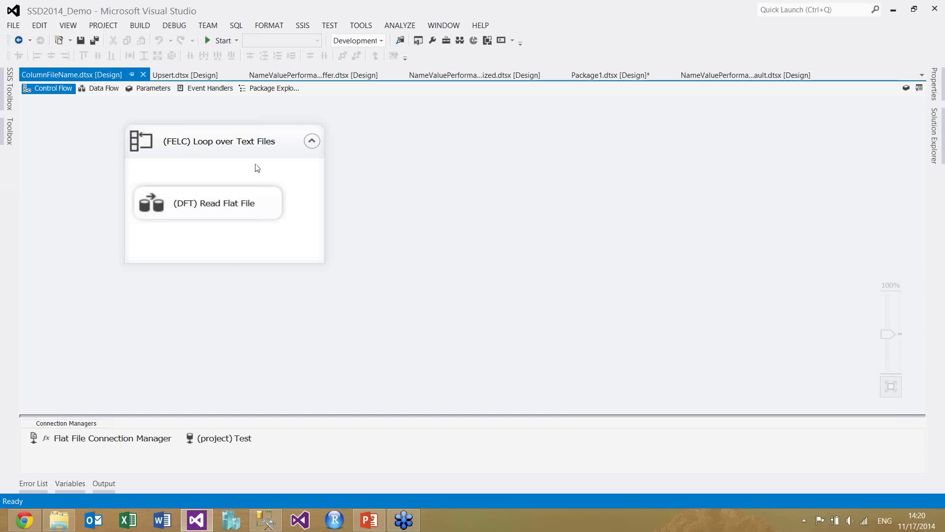
- Review the collection settings and variable mappings of the (FELC) Loop over Text Files container, leaving without changes
{"action": "left_click", "coordinate": [151, 141]}
{"action": "double_click", "coordinate": [202, 156]}
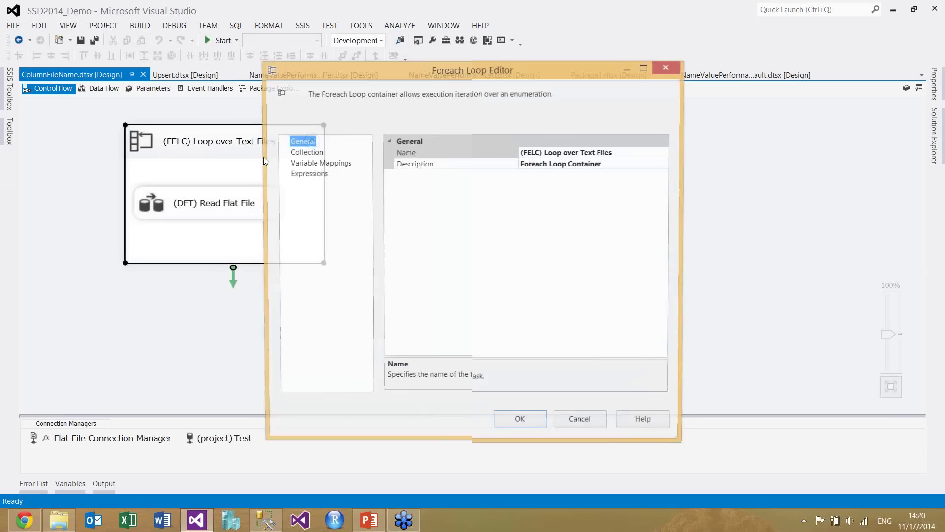
{"action": "left_click", "coordinate": [303, 152]}
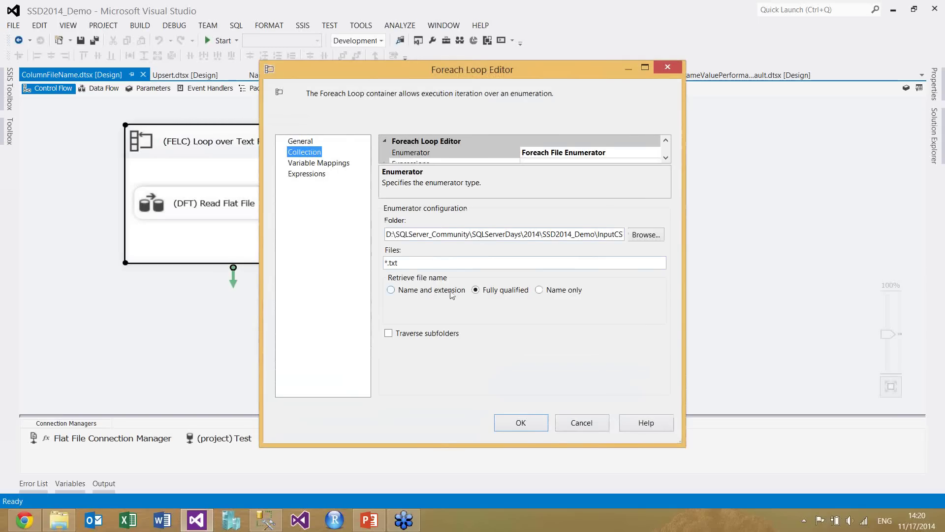
{"action": "left_click", "coordinate": [319, 163]}
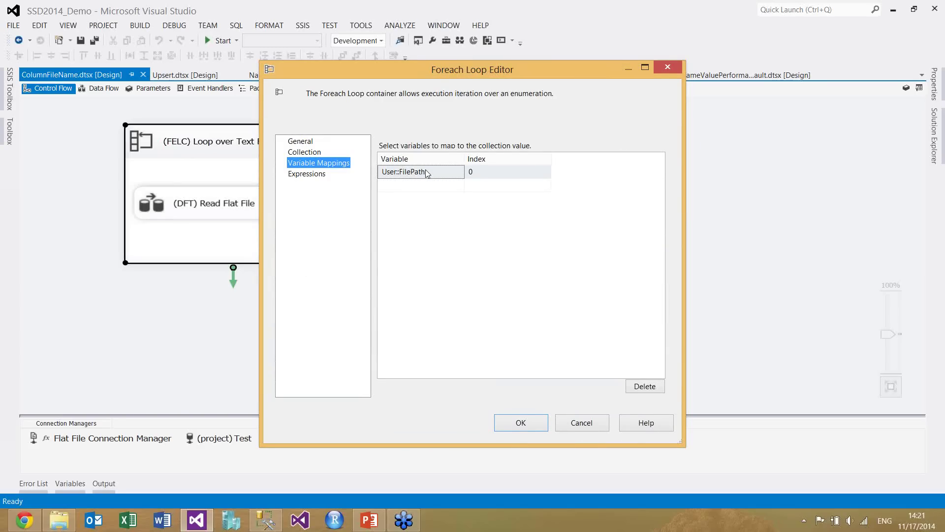
{"action": "left_click", "coordinate": [582, 422]}
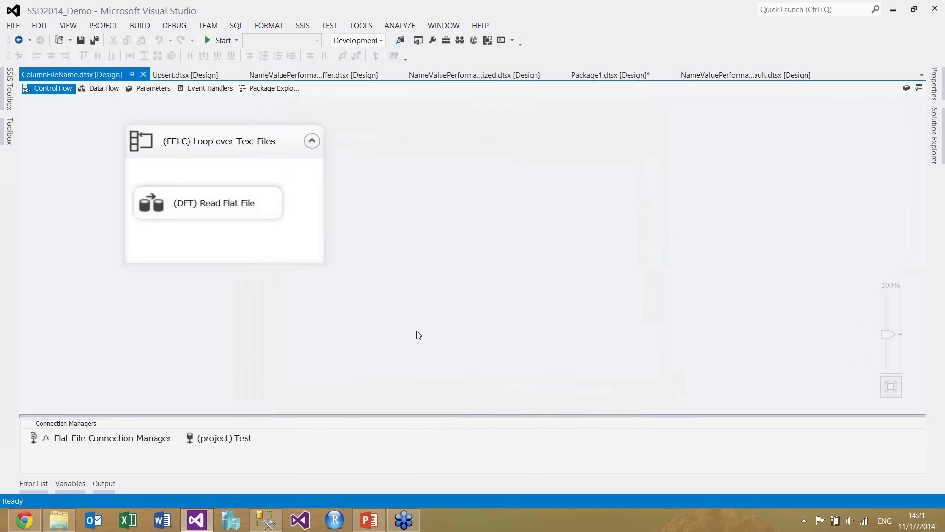
- Examine the FileNameColumnName custom property in the Advanced Editor of the (FF_SRC) Read Flat File source, leaving without changes
{"action": "double_click", "coordinate": [149, 213]}
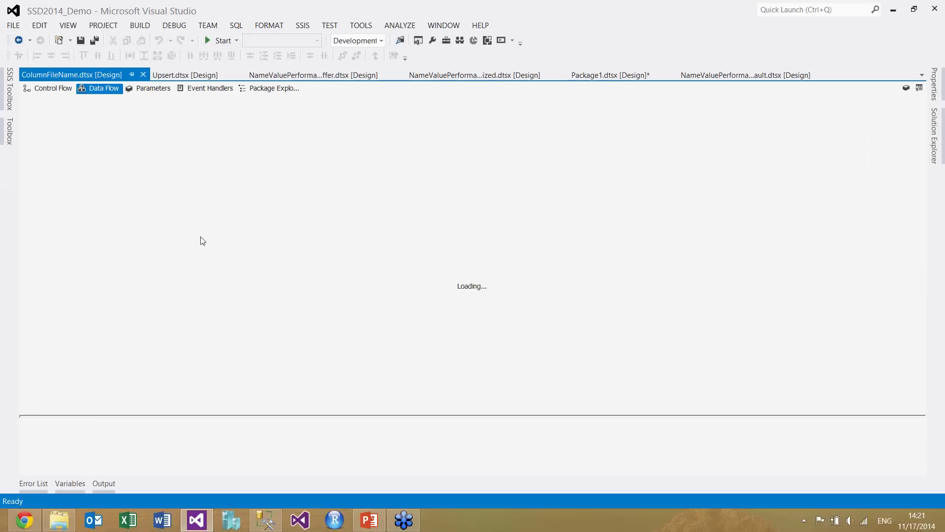
{"action": "right_click", "coordinate": [291, 203]}
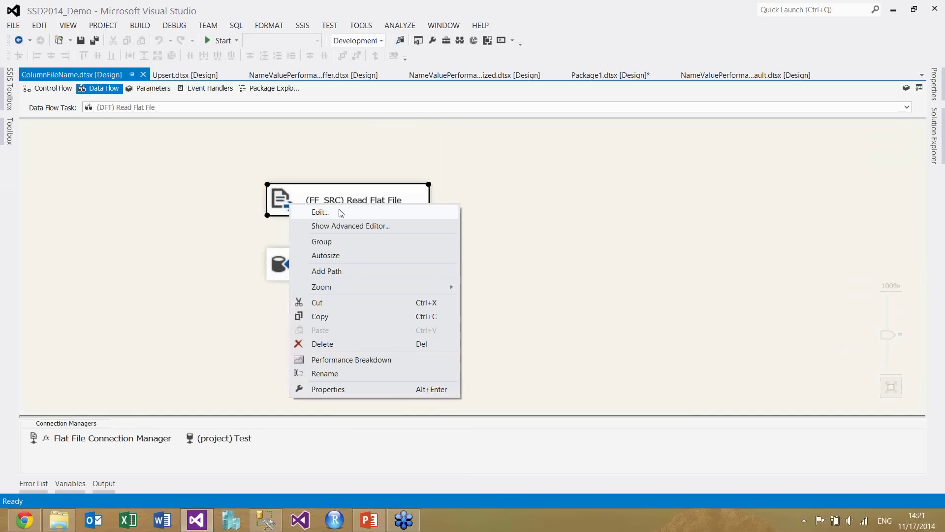
{"action": "left_click", "coordinate": [389, 227]}
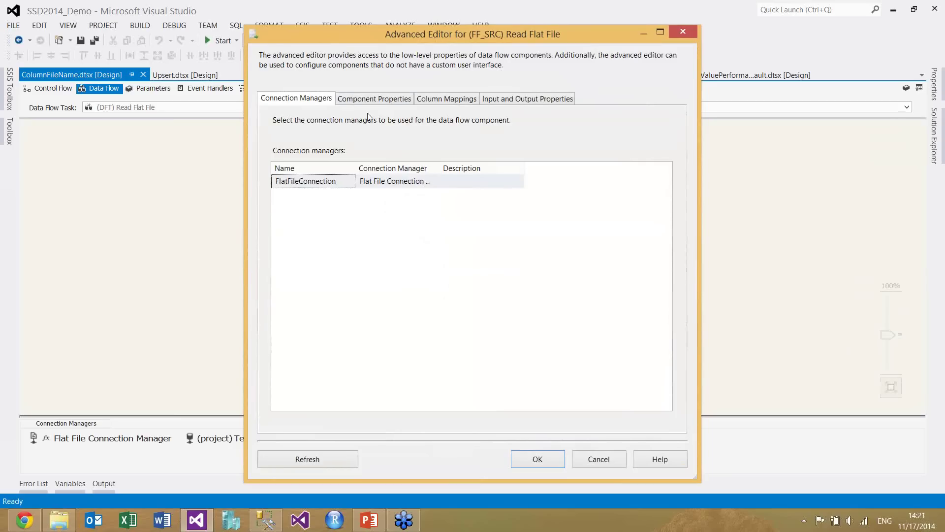
{"action": "left_click", "coordinate": [367, 99]}
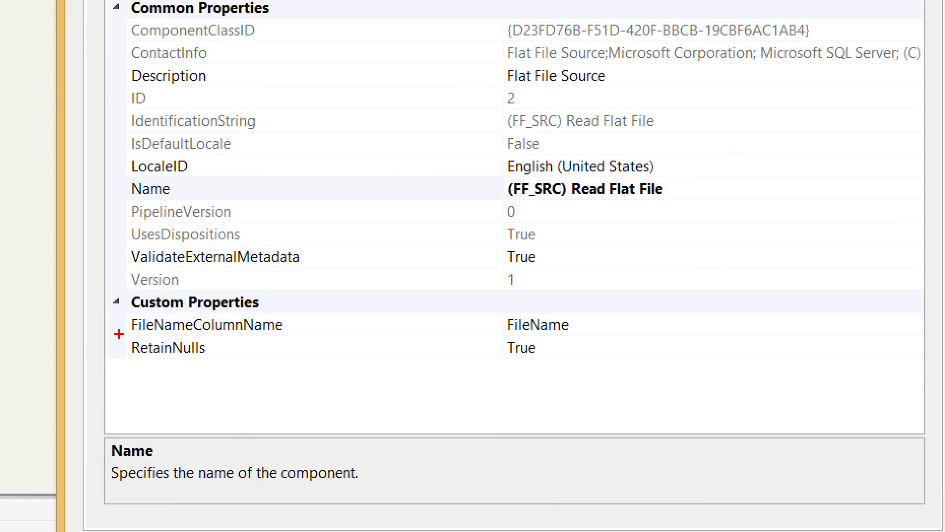
{"action": "left_click_drag", "start_coordinate": [118, 336], "coordinate": [585, 314]}
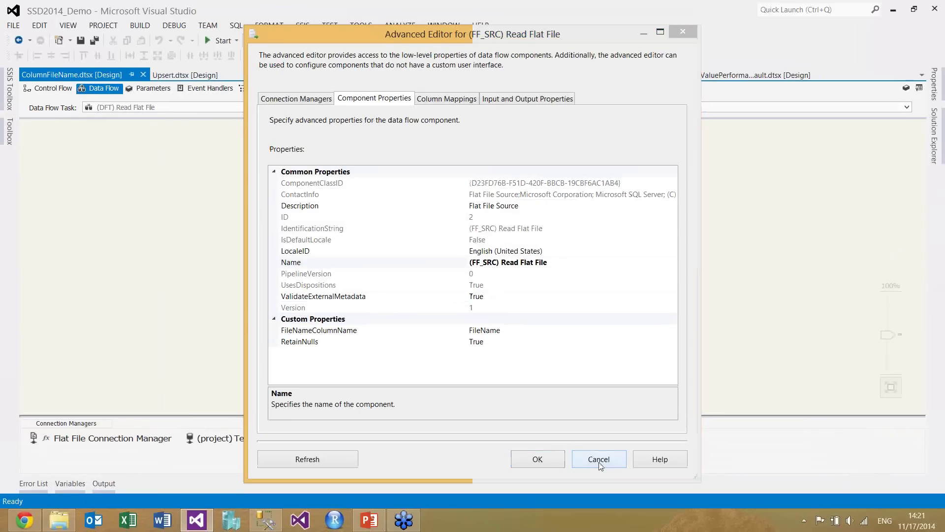
{"action": "left_click", "coordinate": [599, 466]}
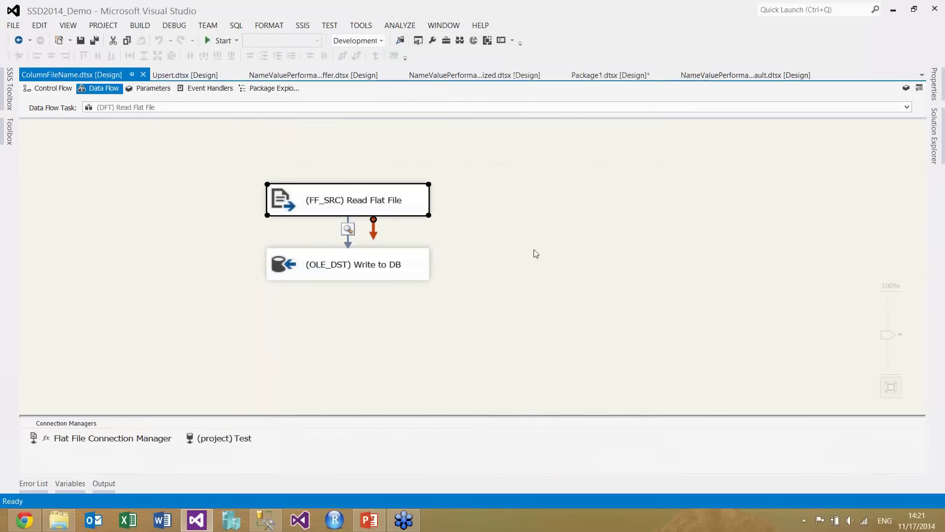
- Review the column list of the (FF_SRC) Read Flat File source, including the FileName column, leaving without changes
{"action": "double_click", "coordinate": [291, 204]}
{"action": "left_click", "coordinate": [271, 125]}
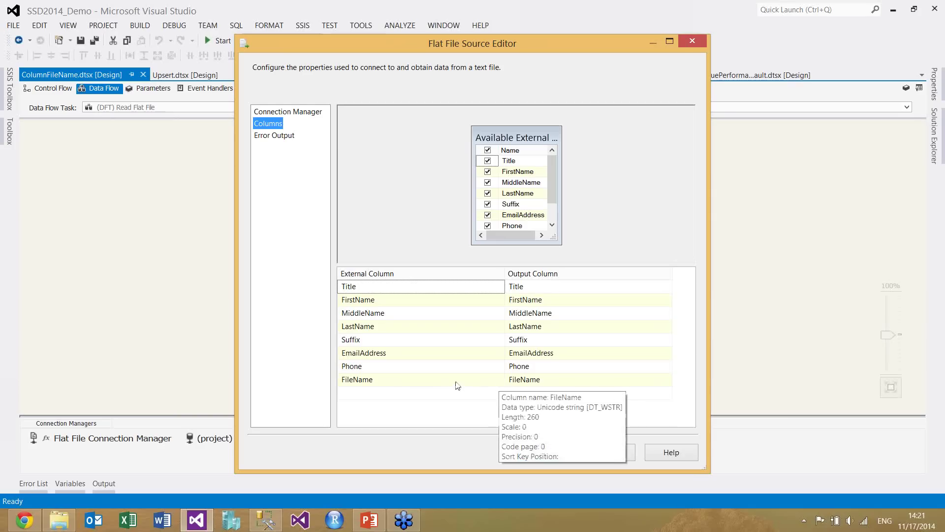
{"action": "left_click", "coordinate": [606, 452]}
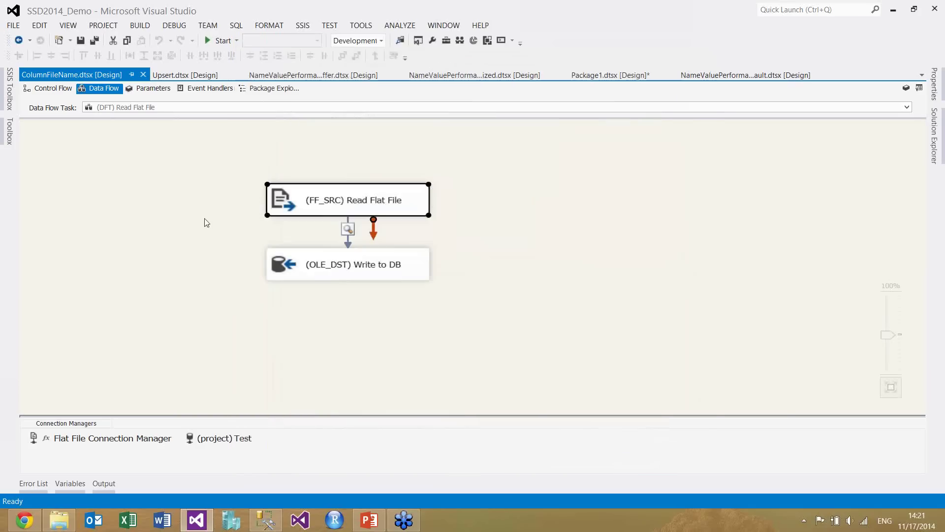
- Run the ColumnFileName package and inspect the FileName columns in an enlarged data viewer, closing the viewer to finish the run
{"action": "left_click", "coordinate": [217, 41]}
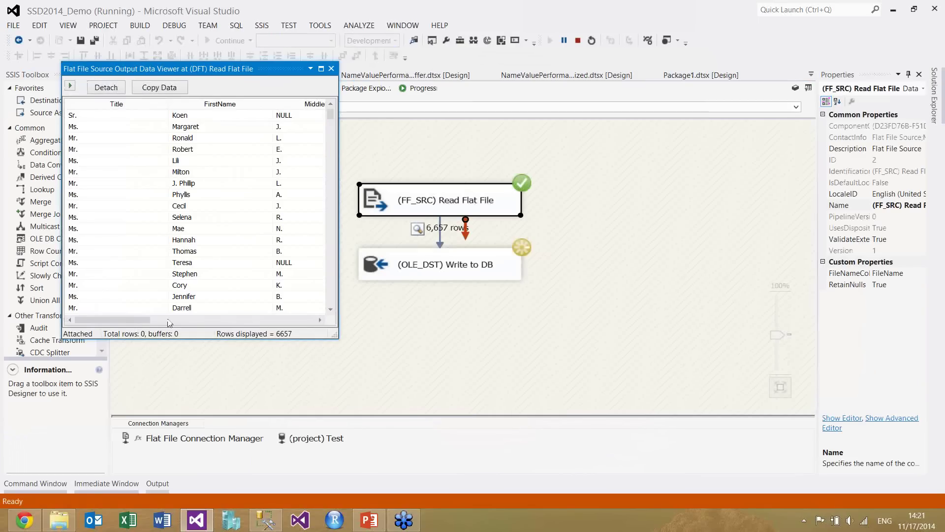
{"action": "left_click_drag", "start_coordinate": [146, 319], "coordinate": [614, 387]}
{"action": "left_click_drag", "start_coordinate": [498, 104], "coordinate": [396, 105]}
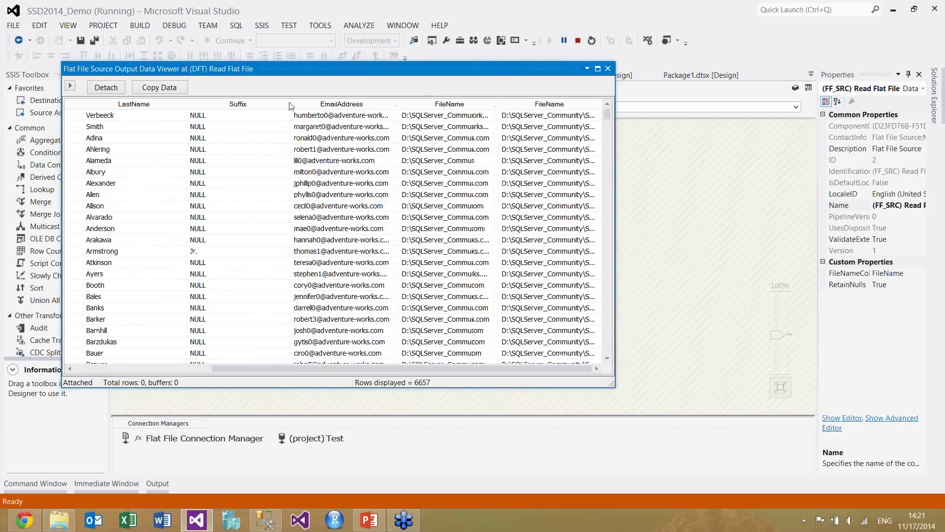
{"action": "left_click", "coordinate": [609, 69]}
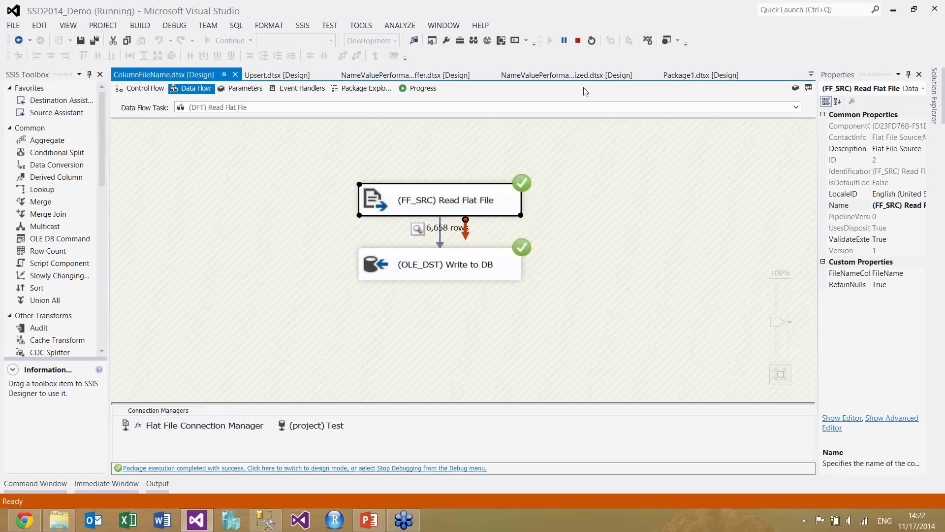
- Stop debugging and close the ColumnFileName.dtsx package
{"action": "left_click", "coordinate": [578, 40]}
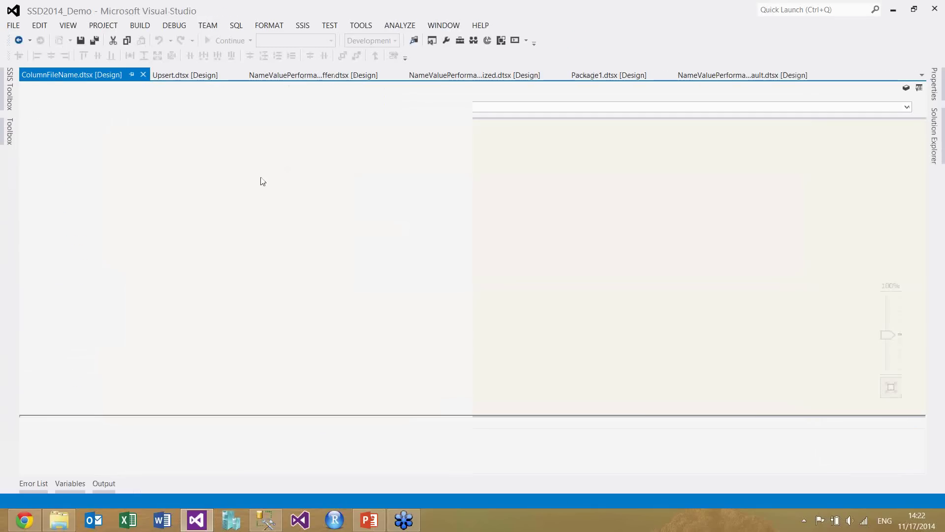
{"action": "left_click", "coordinate": [143, 75]}
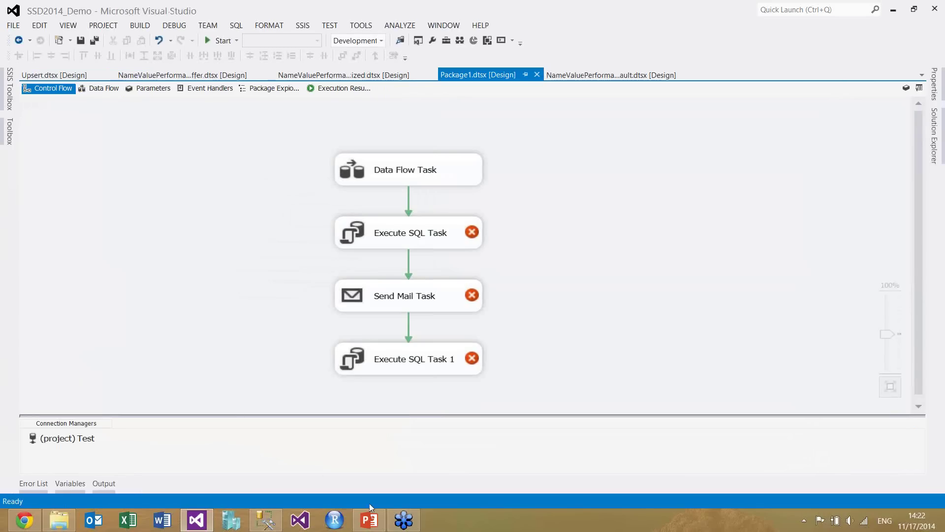
- Switch to PowerPoint, resume the slide show from the Demo slide and advance to the slide on meaningful task names
{"action": "left_click", "coordinate": [370, 521]}
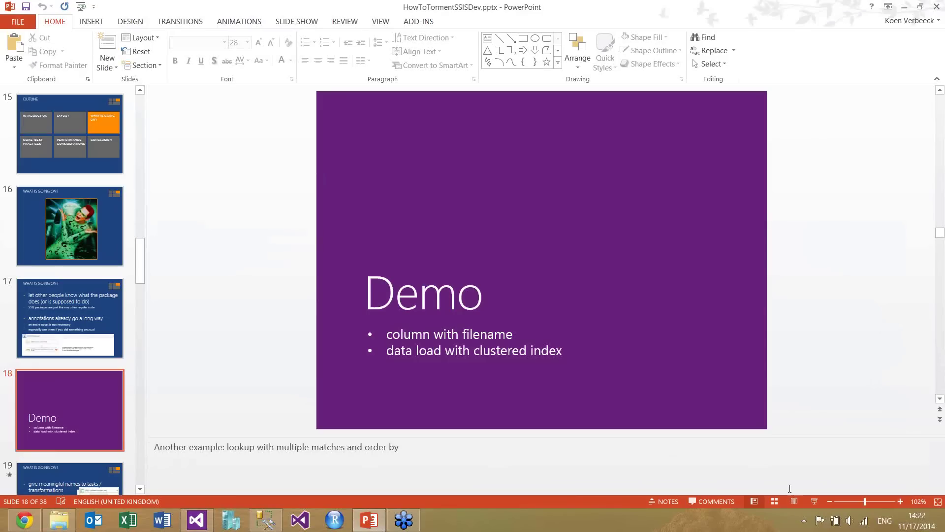
{"action": "left_click", "coordinate": [815, 501]}
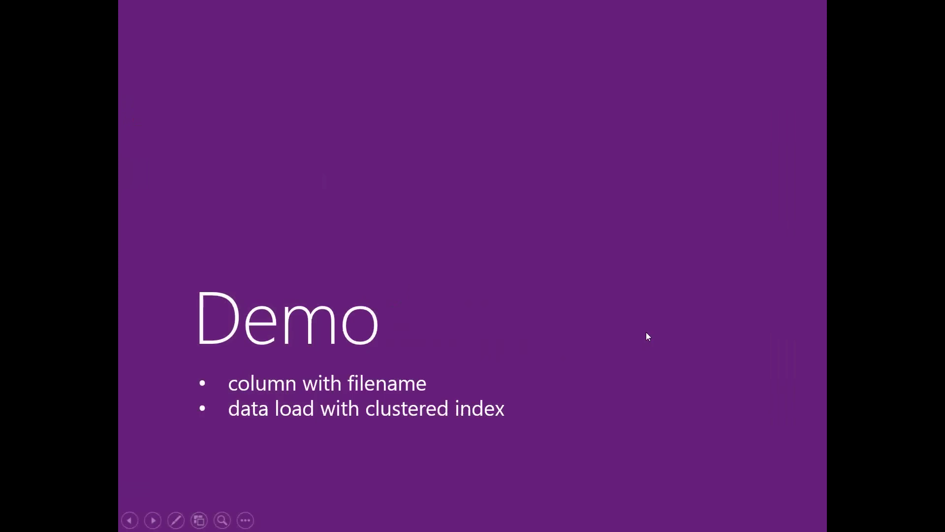
{"action": "left_click", "coordinate": [646, 333]}
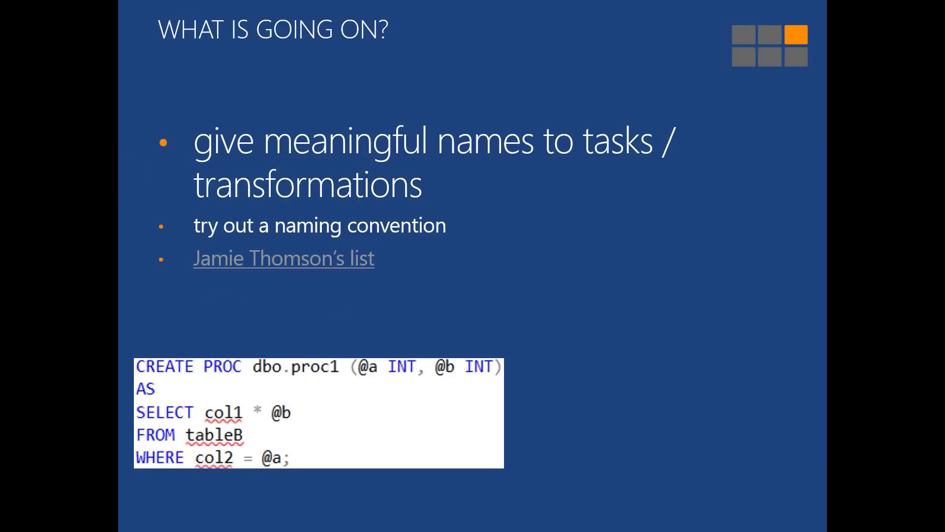
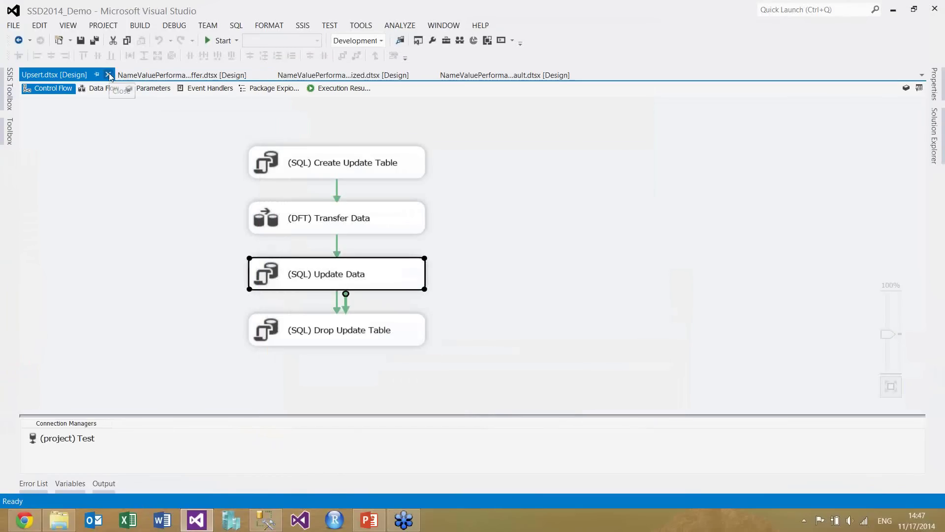
- Close the Upsert.dtsx package and open the (DFT) Transfer Email Addresses data flow in NameValuePerformance_Default.dtsx
{"action": "left_click", "coordinate": [108, 75]}
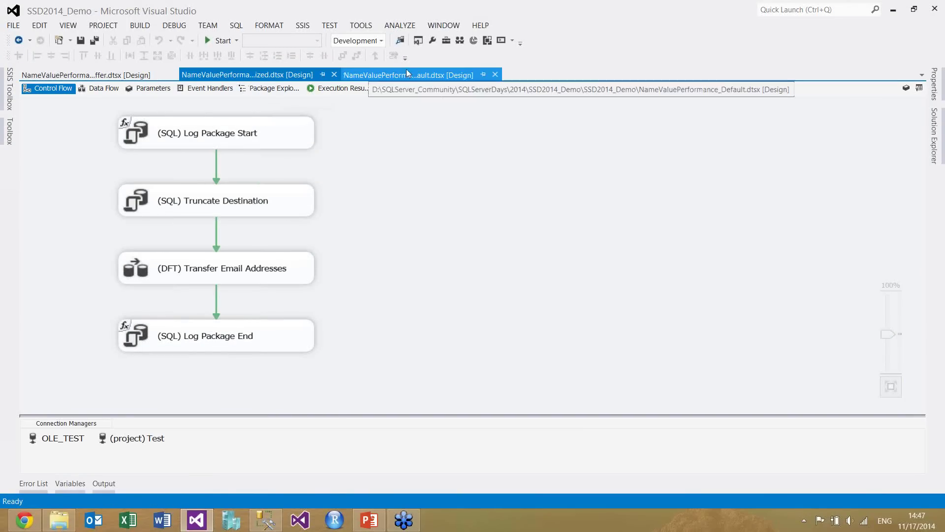
{"action": "left_click", "coordinate": [407, 74]}
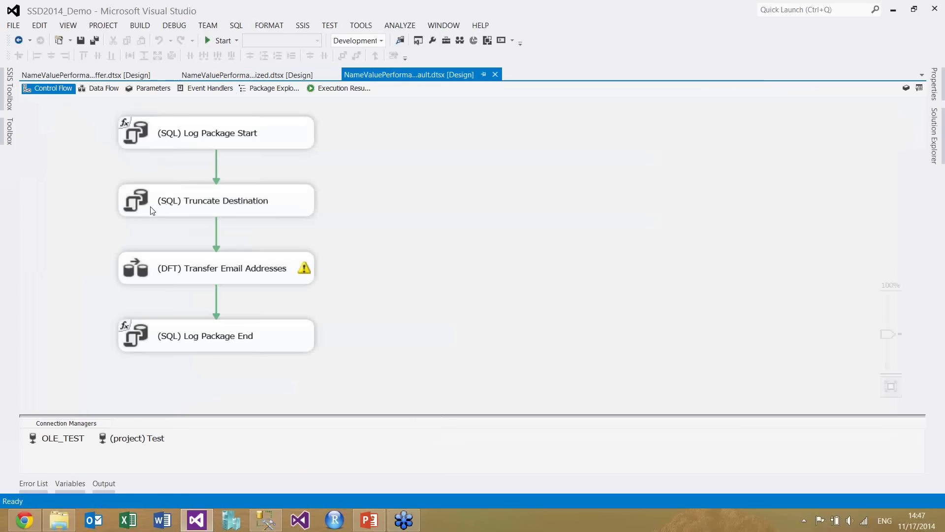
{"action": "double_click", "coordinate": [143, 269]}
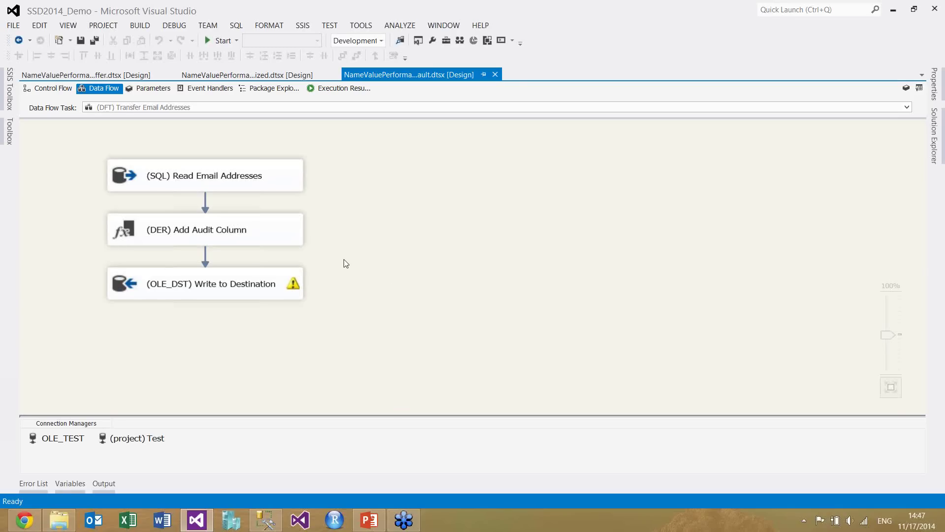
- Preview the query results of the (SQL) Read Email Addresses source with the Customer Email column widened, leaving without changes
{"action": "double_click", "coordinate": [254, 184]}
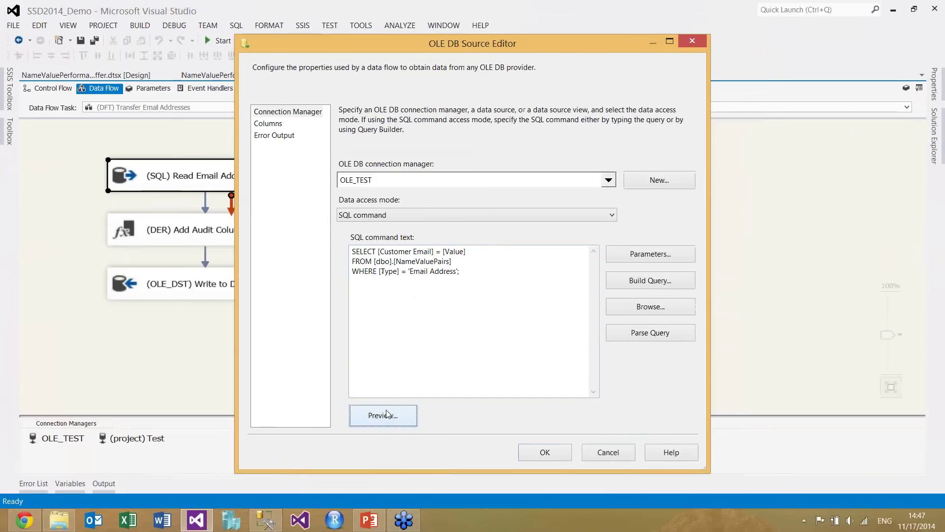
{"action": "left_click", "coordinate": [381, 415]}
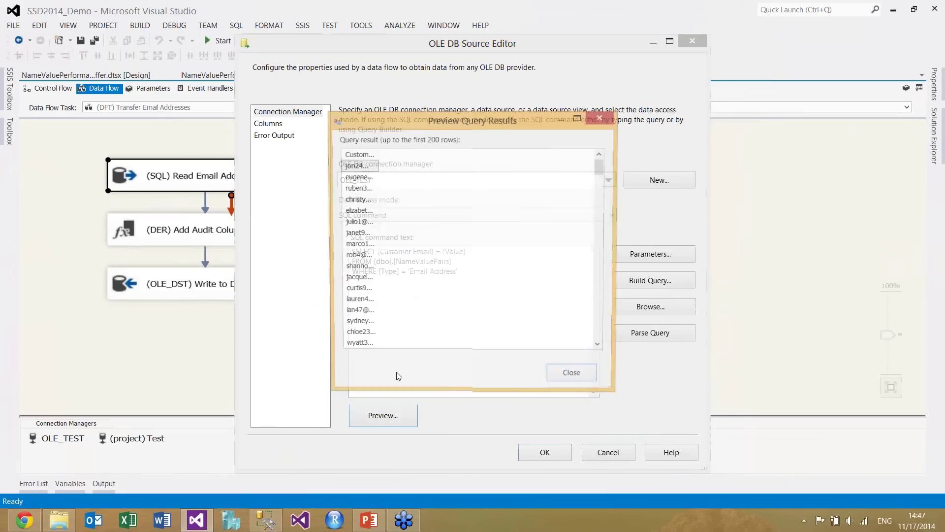
{"action": "left_click_drag", "start_coordinate": [375, 154], "coordinate": [490, 153]}
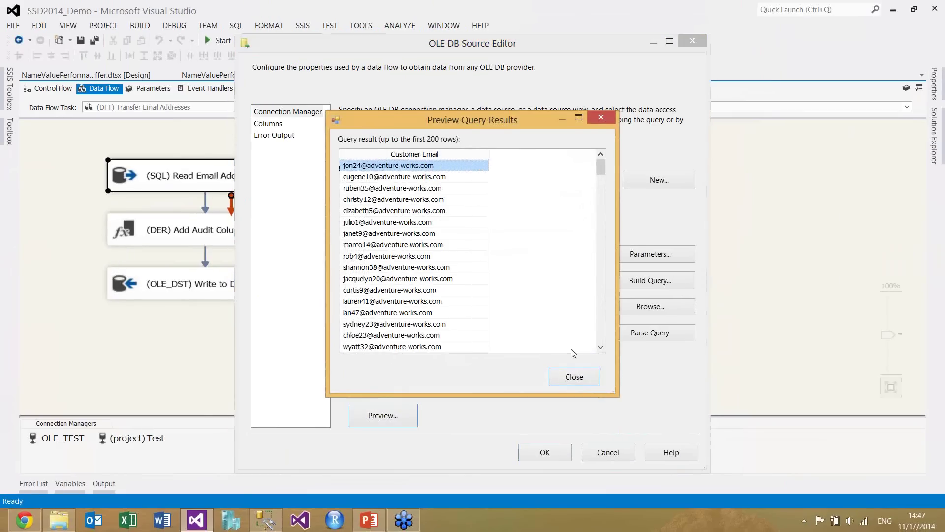
{"action": "left_click", "coordinate": [574, 377]}
{"action": "left_click", "coordinate": [608, 452]}
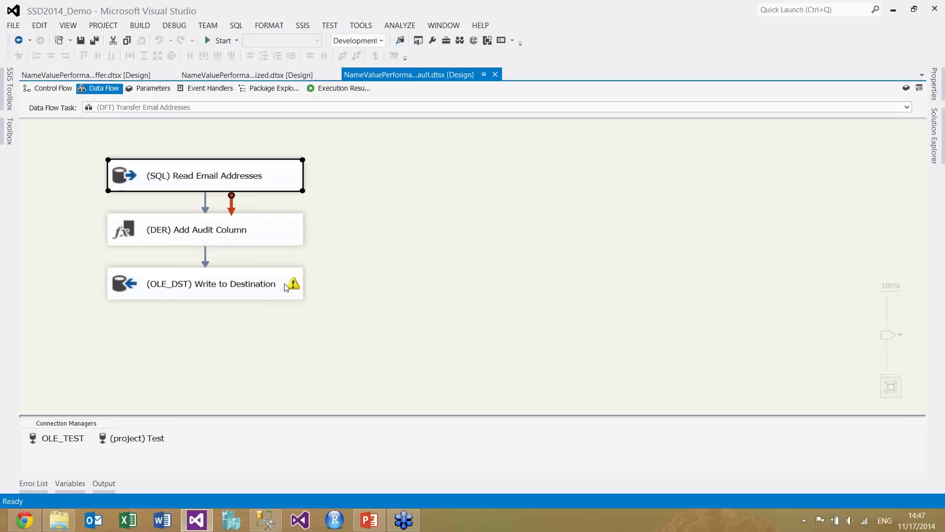
- Read the warning on the (OLE_DST) Write to Destination component
{"action": "left_click", "coordinate": [239, 296]}
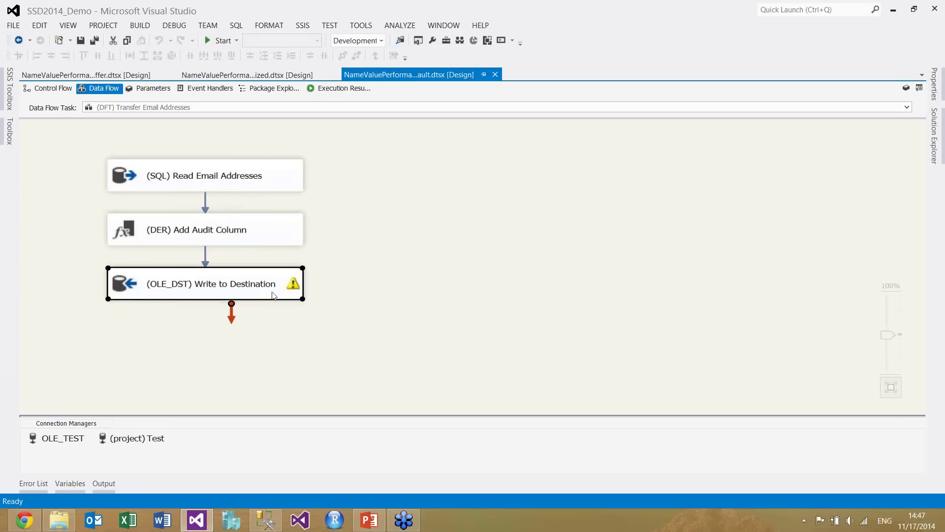
{"action": "mouse_move", "coordinate": [293, 289]}
{"action": "left_click", "coordinate": [393, 314]}
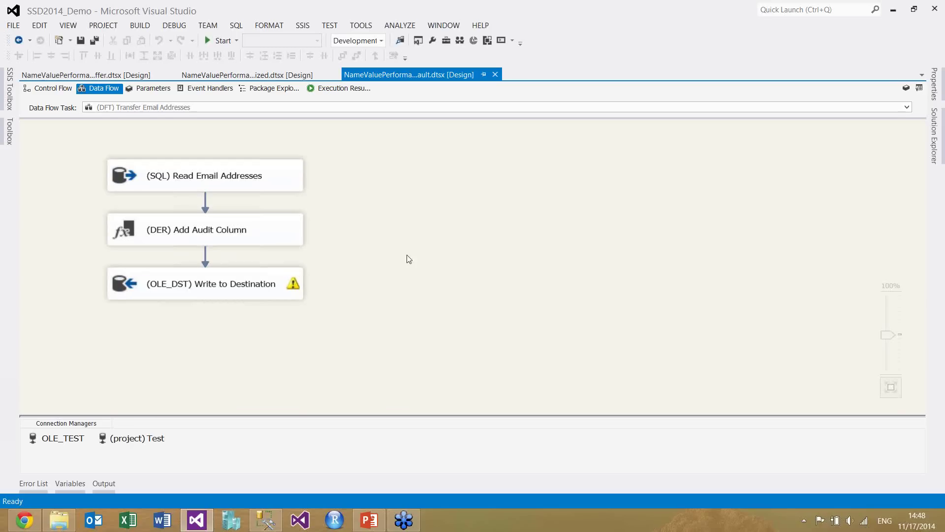
- Check the total elapsed time in the execution results of the NameValuePerformance_Default package
{"action": "left_click", "coordinate": [344, 88]}
{"action": "scroll", "coordinate": [271, 323], "scroll_direction": "down", "scroll_amount": 6}
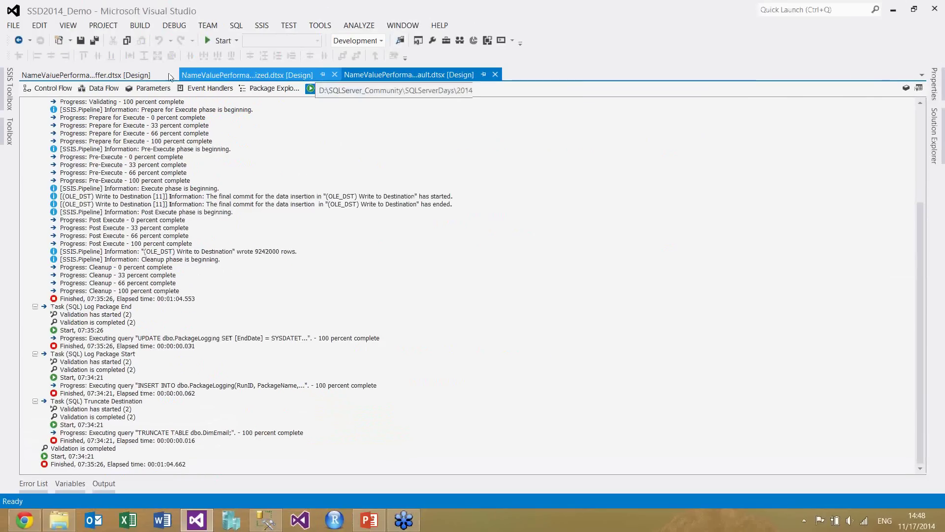
- Examine the DefaultBufferMaxRows and DefaultBufferSize properties of the (DFT) Transfer Email Addresses task in the buffer version of the NameValuePerformance package
{"action": "left_click", "coordinate": [104, 75]}
{"action": "left_click", "coordinate": [61, 87]}
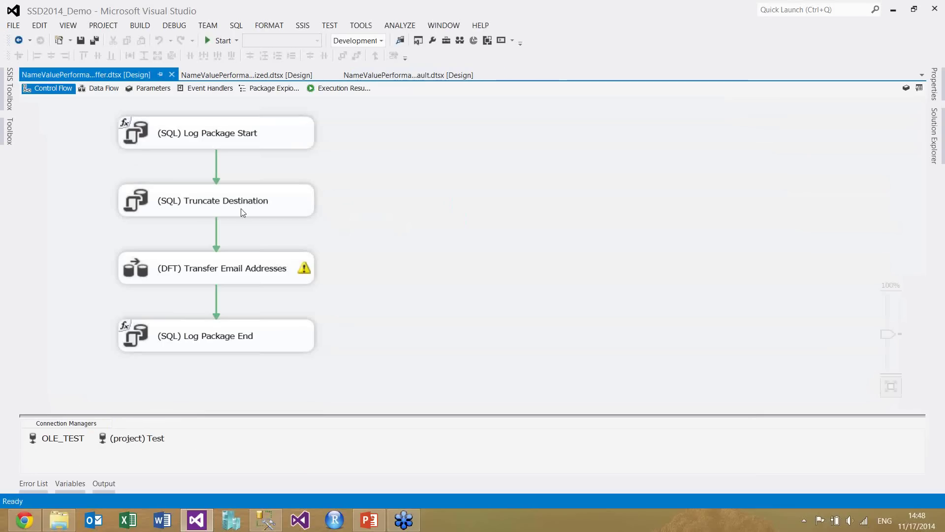
{"action": "left_click", "coordinate": [154, 270]}
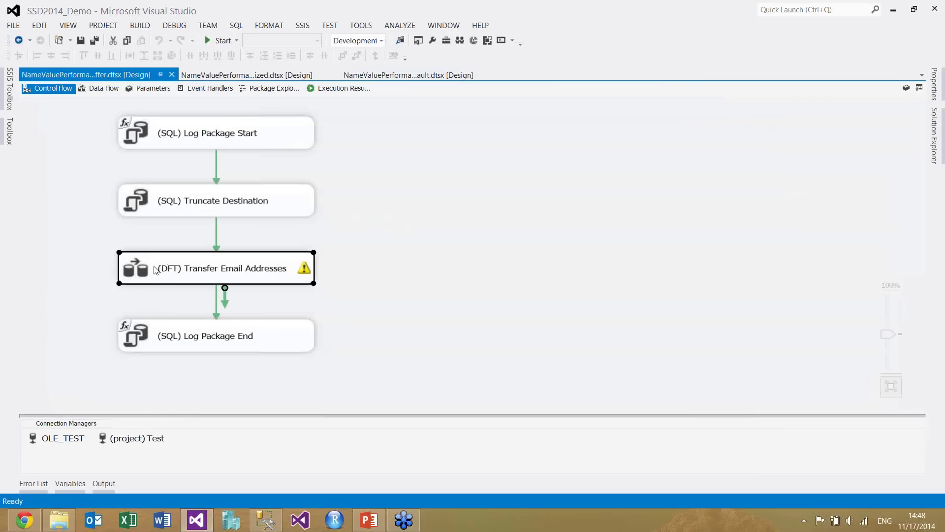
{"action": "key", "text": "F4"}
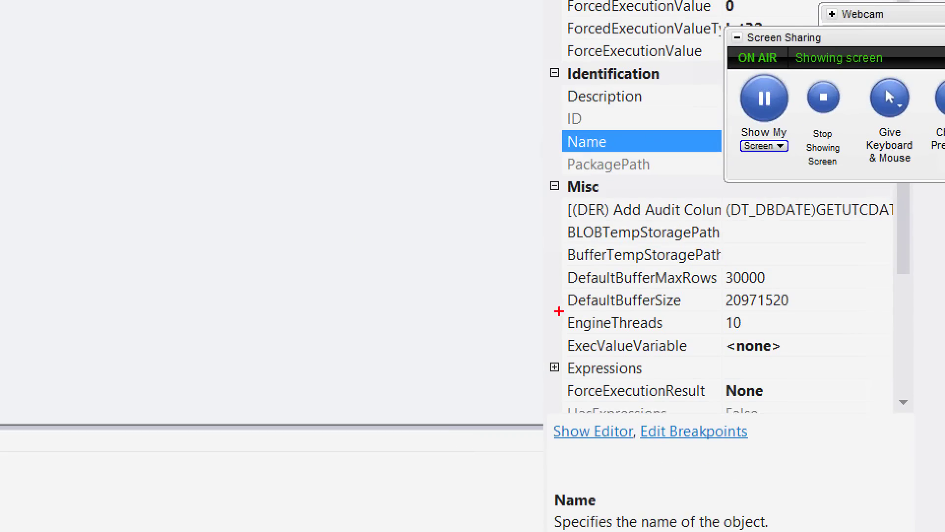
{"action": "left_click_drag", "start_coordinate": [556, 313], "coordinate": [815, 268]}
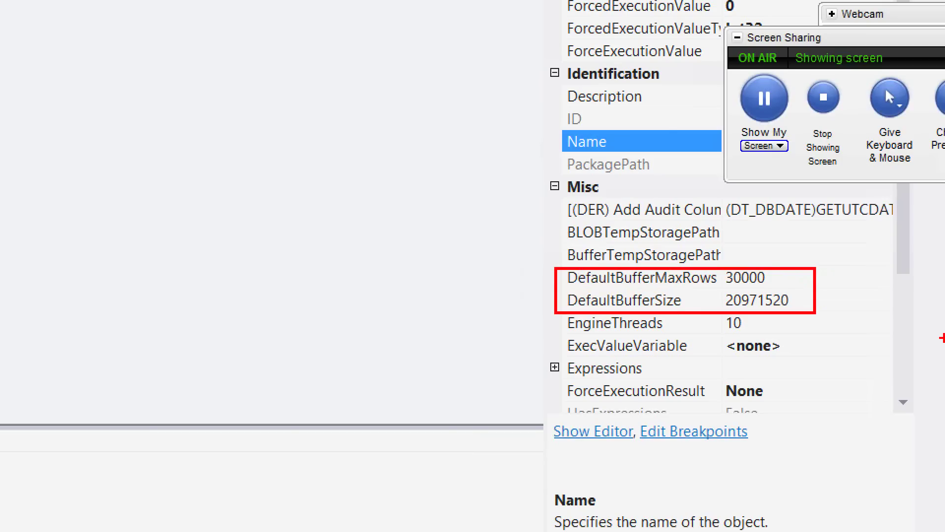
{"action": "left_click", "coordinate": [484, 170]}
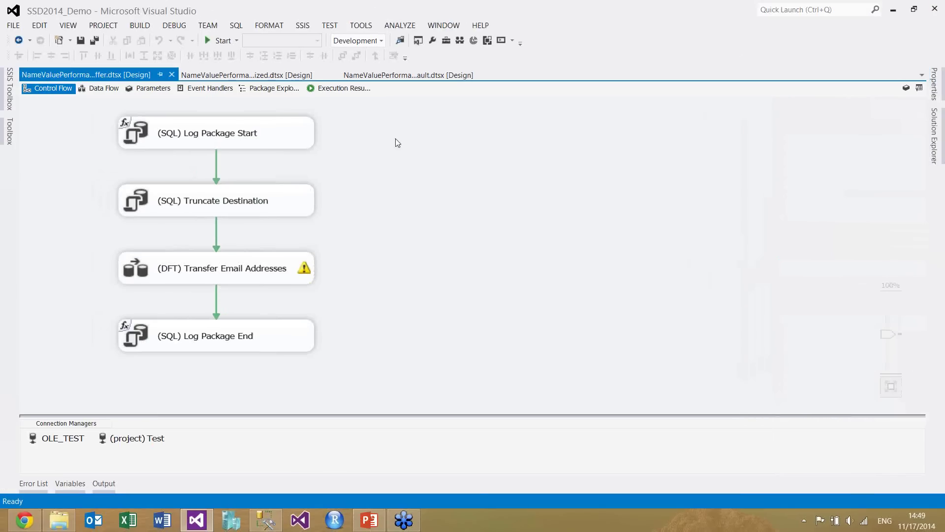
- Check the total elapsed time in the execution results of the buffer version of the NameValuePerformance package
{"action": "left_click", "coordinate": [335, 88]}
{"action": "scroll", "coordinate": [348, 243], "scroll_direction": "down", "scroll_amount": 2}
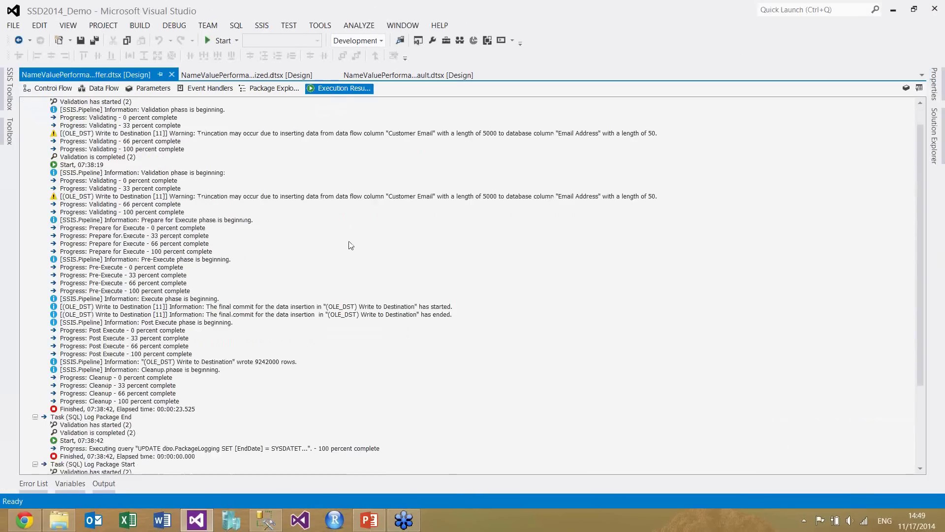
{"action": "scroll", "coordinate": [350, 245], "scroll_direction": "down", "scroll_amount": 5}
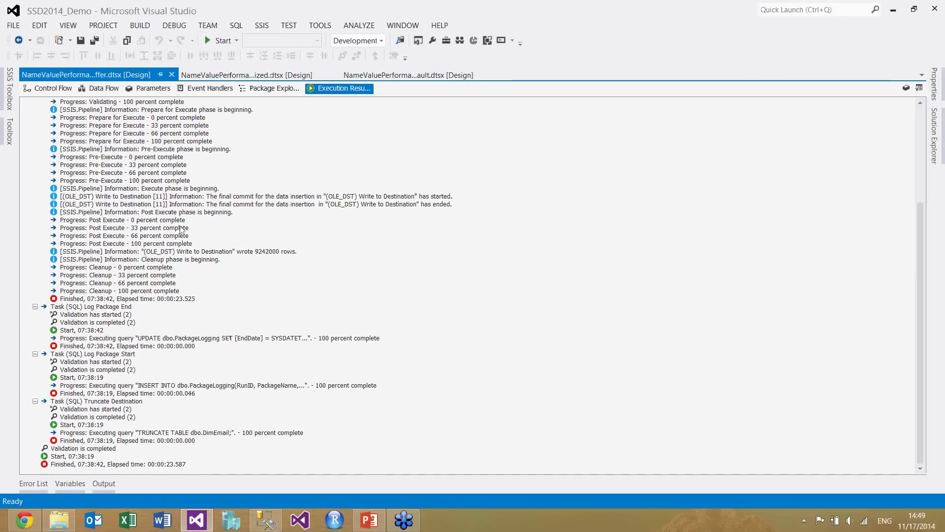
- Examine the SQL command text of the (SQL) Read Email Addresses source in the data flow of the NameValuePerformance_Optimized package
{"action": "left_click", "coordinate": [241, 75]}
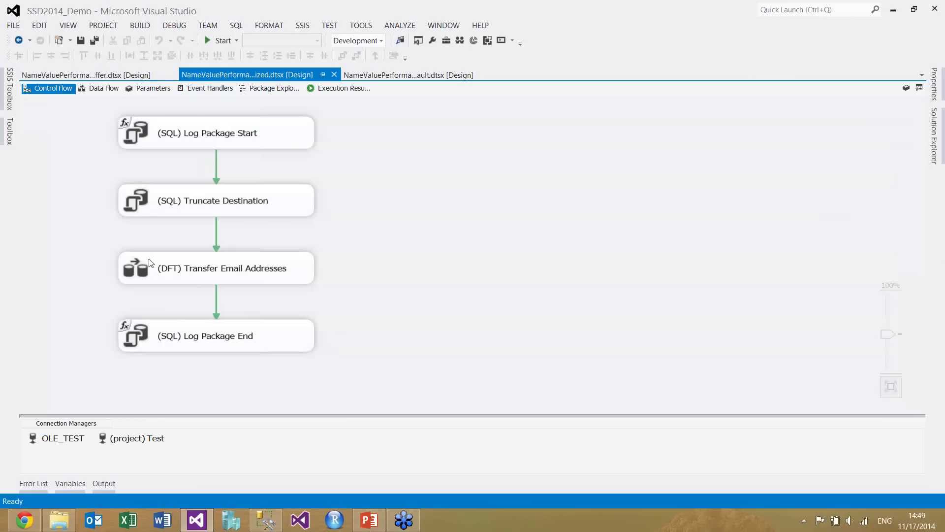
{"action": "double_click", "coordinate": [151, 262]}
{"action": "left_click", "coordinate": [152, 183]}
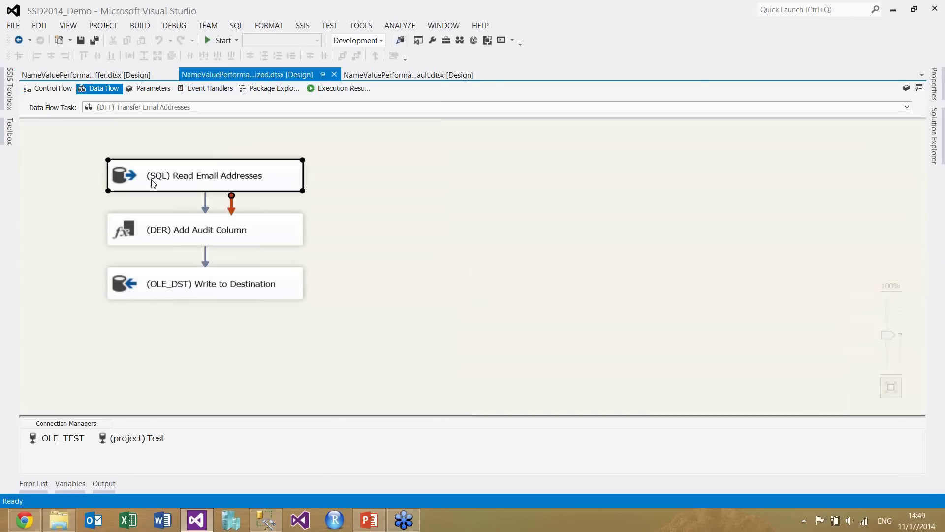
{"action": "double_click", "coordinate": [153, 183]}
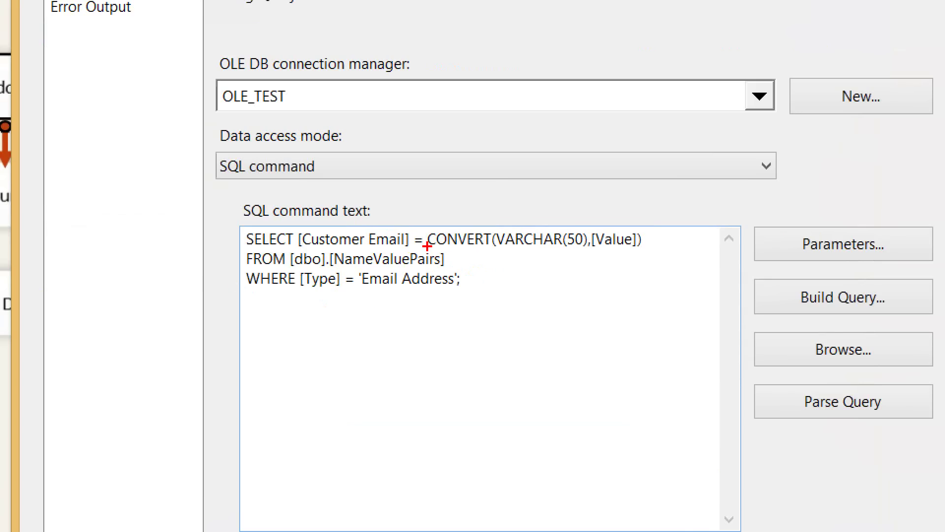
{"action": "left_click_drag", "start_coordinate": [424, 247], "coordinate": [654, 227]}
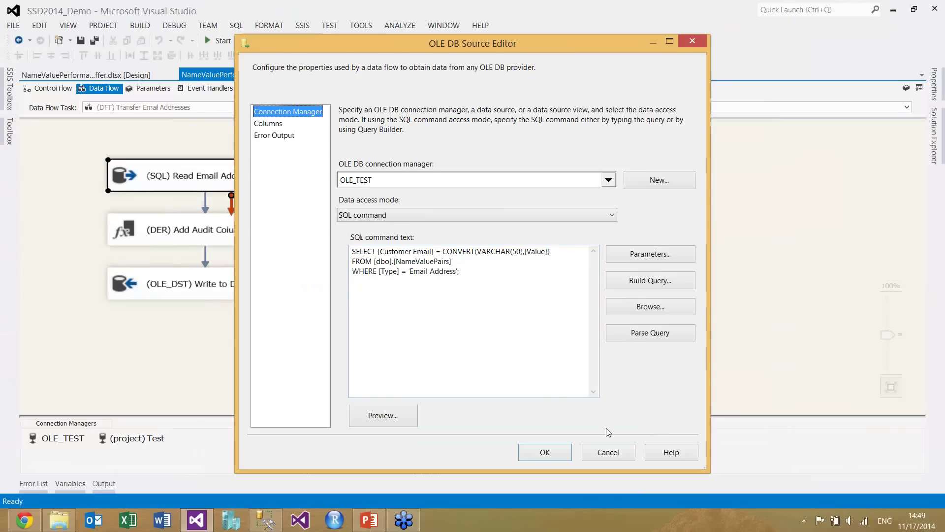
{"action": "left_click", "coordinate": [609, 452]}
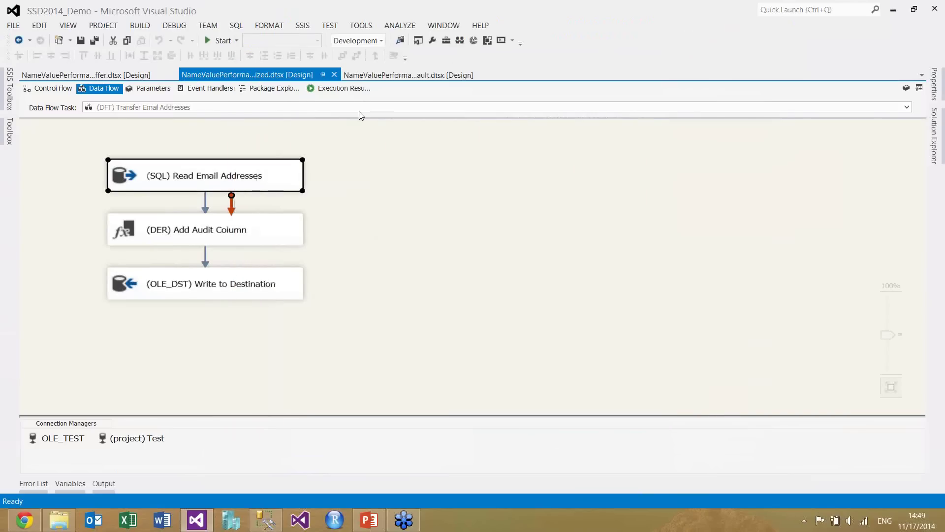
- Check the total elapsed time in the execution results of the NameValuePerformance_Optimized package
{"action": "left_click", "coordinate": [345, 90]}
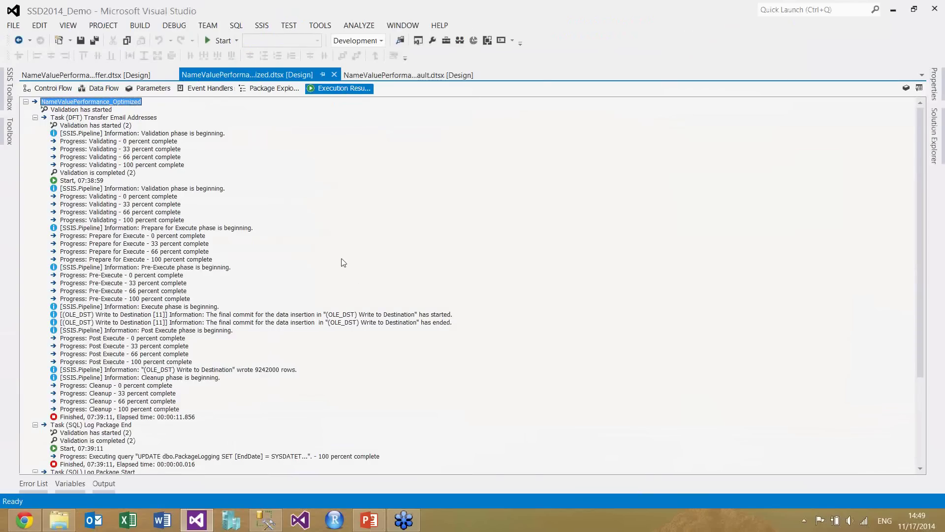
{"action": "scroll", "coordinate": [340, 271], "scroll_direction": "down", "scroll_amount": 5}
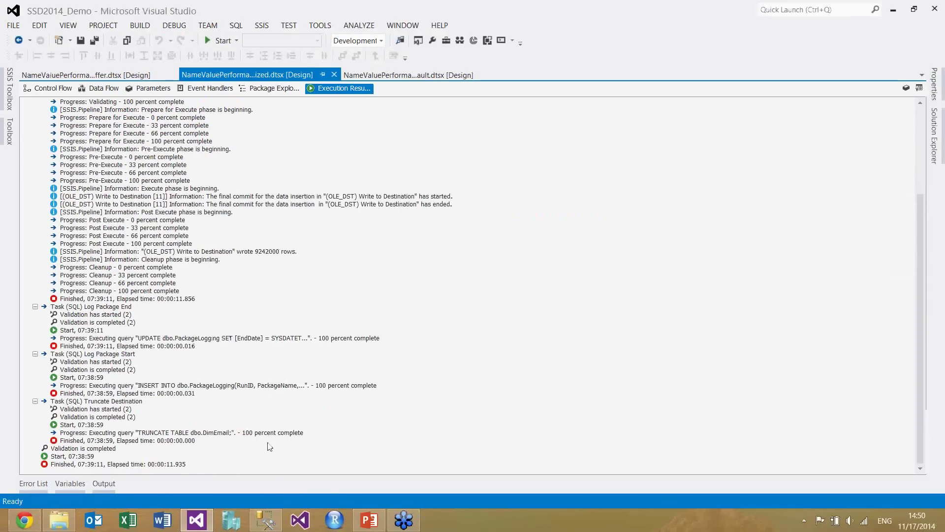
- Switch to the PowerPoint slide show and advance past the data types demo and Conclusion outline slides to the closing summary
{"action": "left_click", "coordinate": [370, 521]}
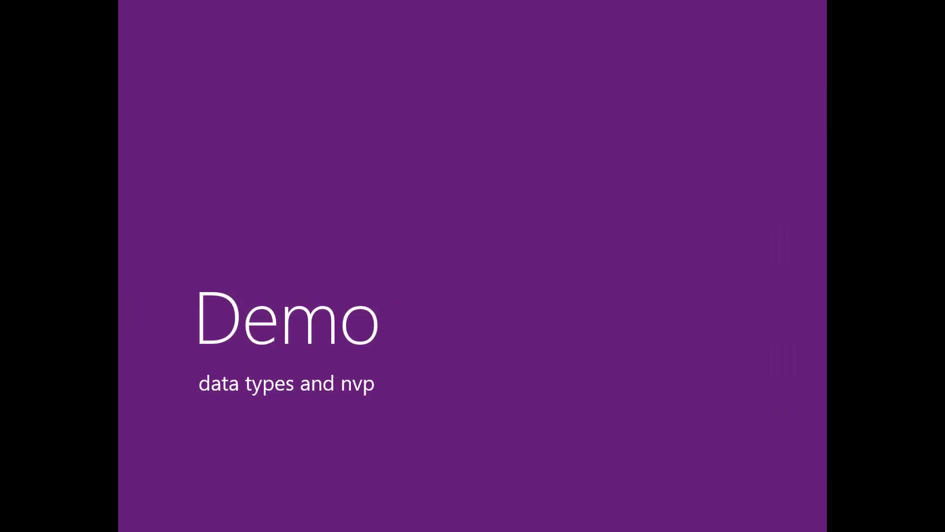
{"action": "key", "text": "Right"}
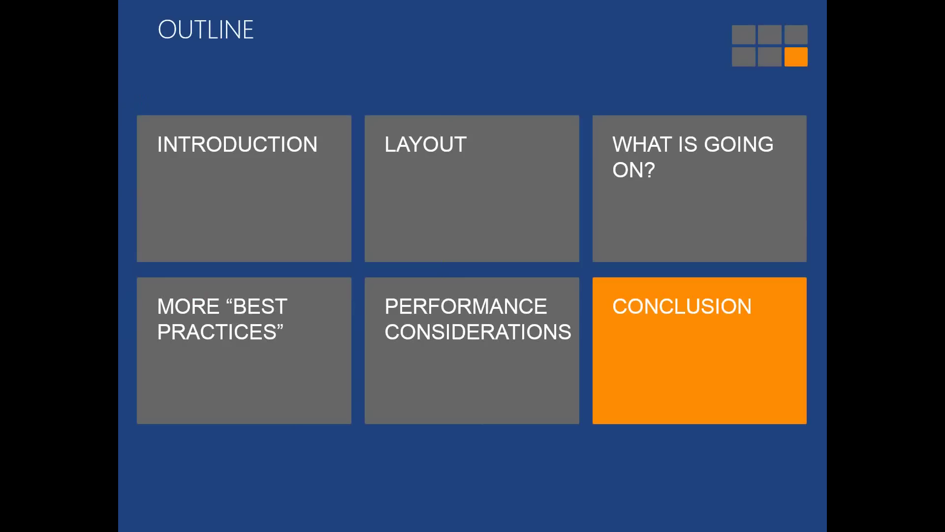
{"action": "key", "text": "Right"}
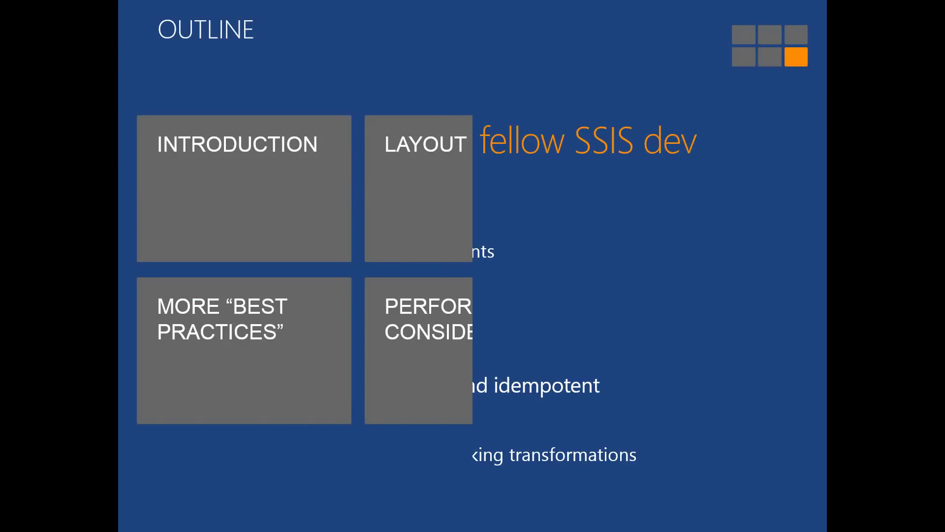